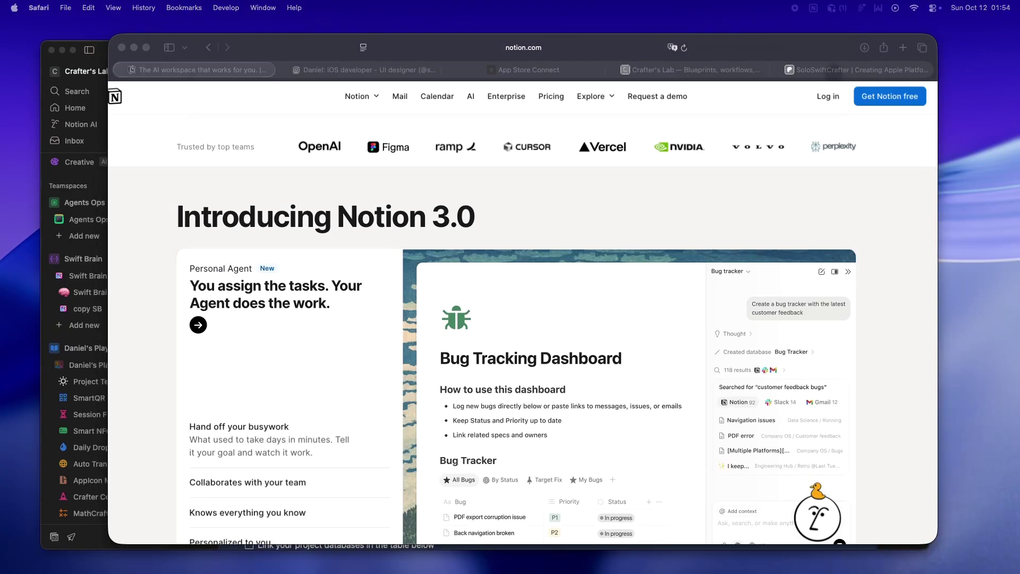
{"action": "scroll", "coordinate": [377, 300], "scroll_direction": "up", "scroll_amount": 5}
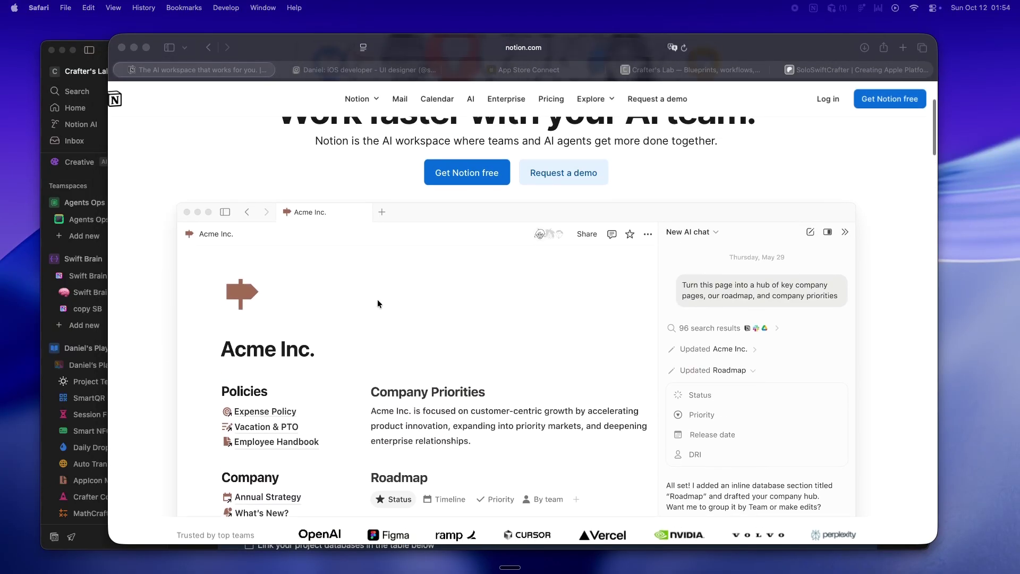
{"action": "scroll", "coordinate": [377, 299], "scroll_direction": "up", "scroll_amount": 3}
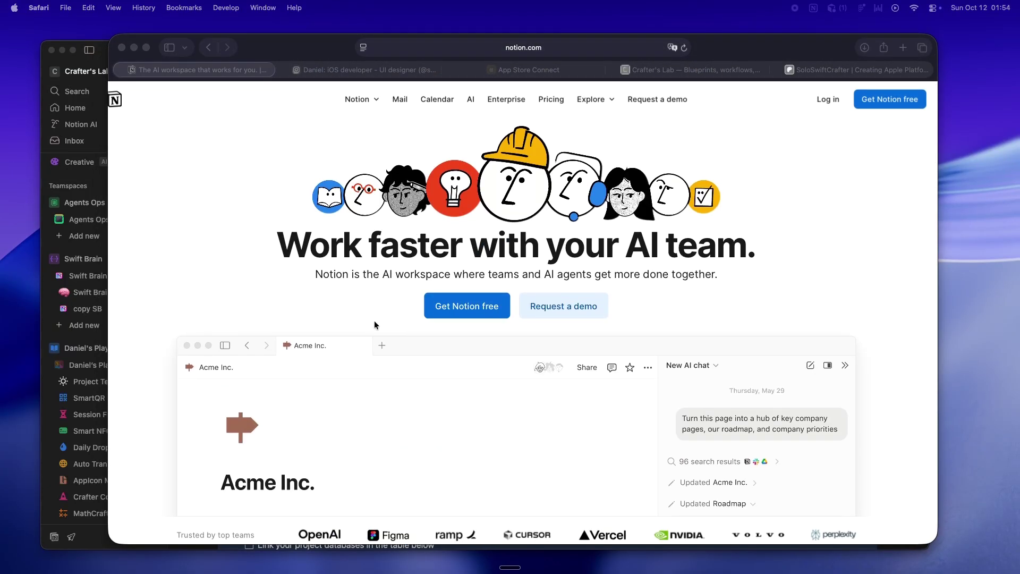
{"action": "scroll", "coordinate": [373, 320], "scroll_direction": "up", "scroll_amount": 1}
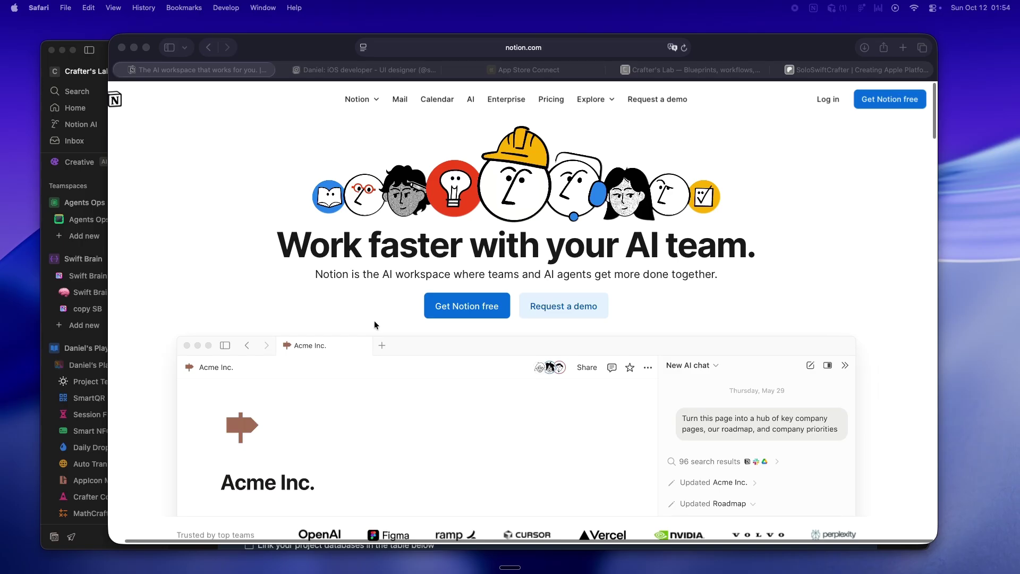
{"action": "scroll", "coordinate": [373, 321], "scroll_direction": "down", "scroll_amount": 2}
{"action": "scroll", "coordinate": [374, 320], "scroll_direction": "down", "scroll_amount": 4}
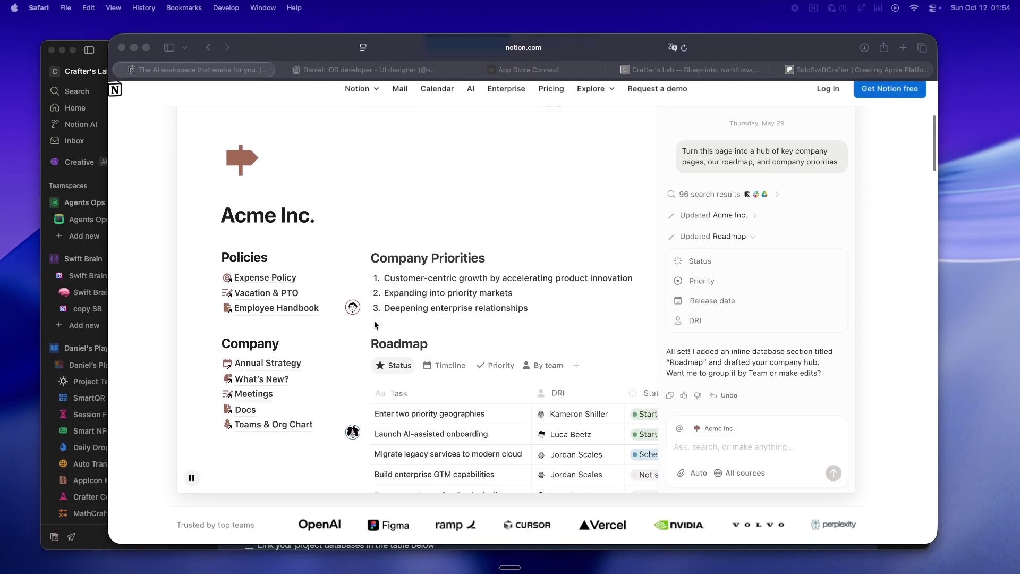
{"action": "scroll", "coordinate": [374, 321], "scroll_direction": "down", "scroll_amount": 1}
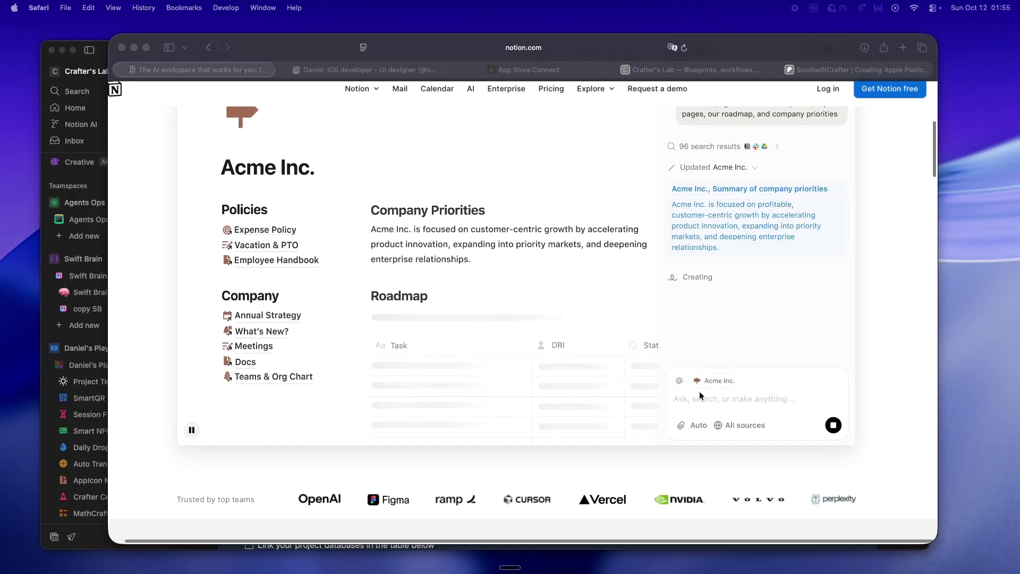
{"action": "scroll", "coordinate": [698, 391], "scroll_direction": "down", "scroll_amount": 2}
{"action": "scroll", "coordinate": [699, 392], "scroll_direction": "down", "scroll_amount": 2}
{"action": "scroll", "coordinate": [699, 391], "scroll_direction": "down", "scroll_amount": 1}
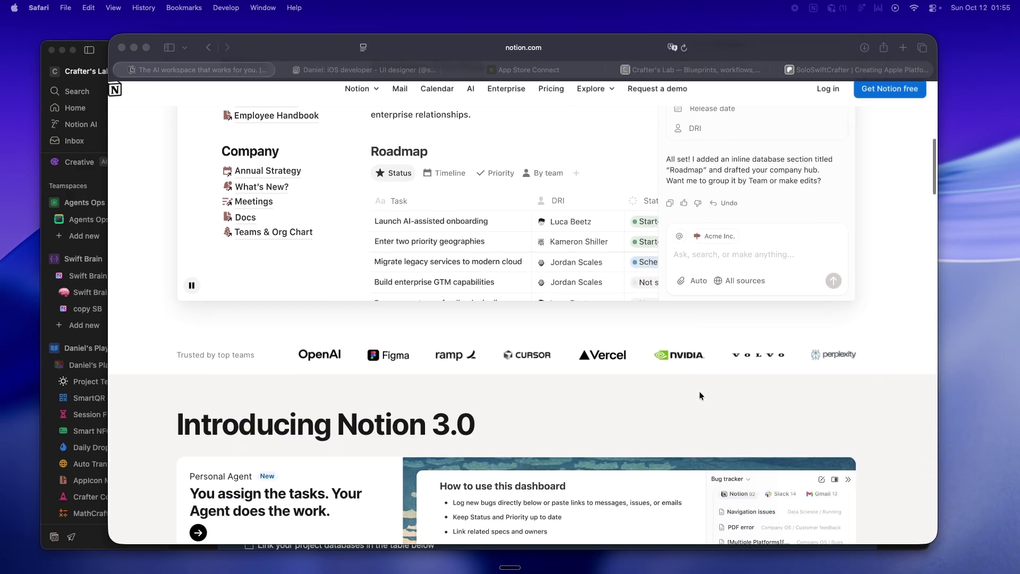
{"action": "scroll", "coordinate": [699, 391], "scroll_direction": "down", "scroll_amount": 3}
{"action": "scroll", "coordinate": [699, 392], "scroll_direction": "down", "scroll_amount": 1}
{"action": "scroll", "coordinate": [699, 391], "scroll_direction": "down", "scroll_amount": 2}
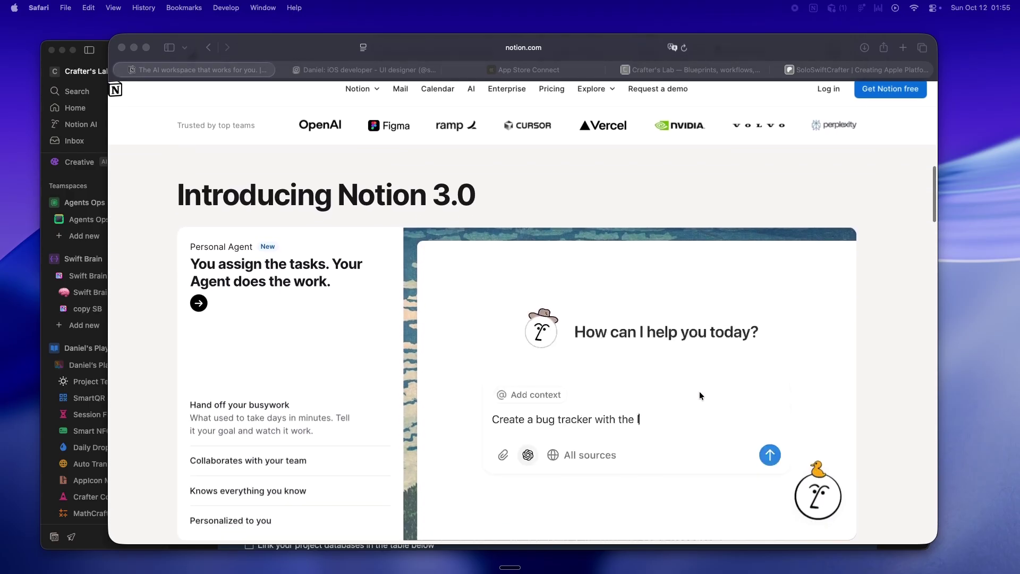
{"action": "scroll", "coordinate": [699, 392], "scroll_direction": "down", "scroll_amount": 1}
{"action": "scroll", "coordinate": [699, 392], "scroll_direction": "down", "scroll_amount": 1}
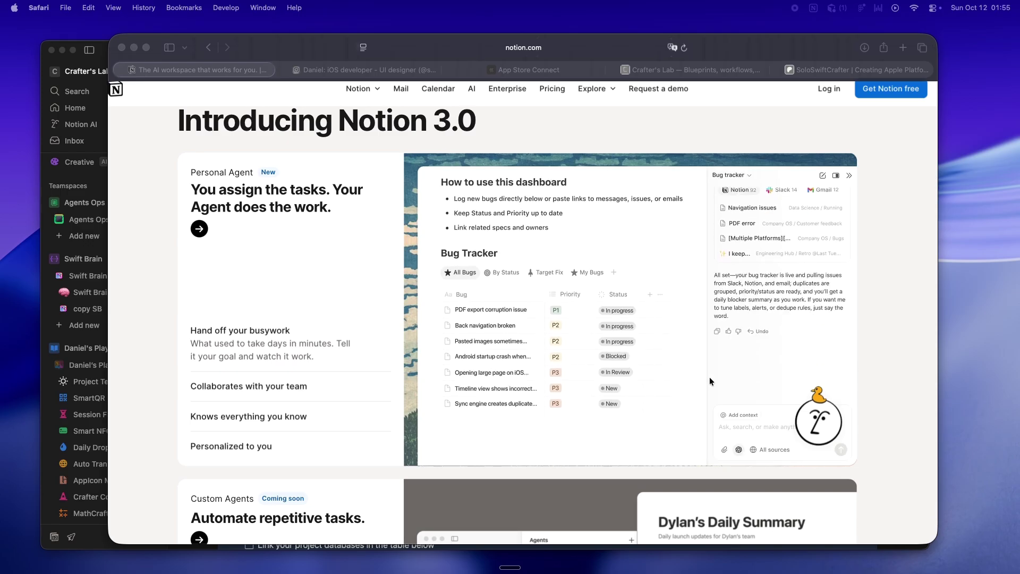
Focus the Safari window showing the Personal Agent bug-tracker demo
{"action": "left_click", "coordinate": [709, 381]}
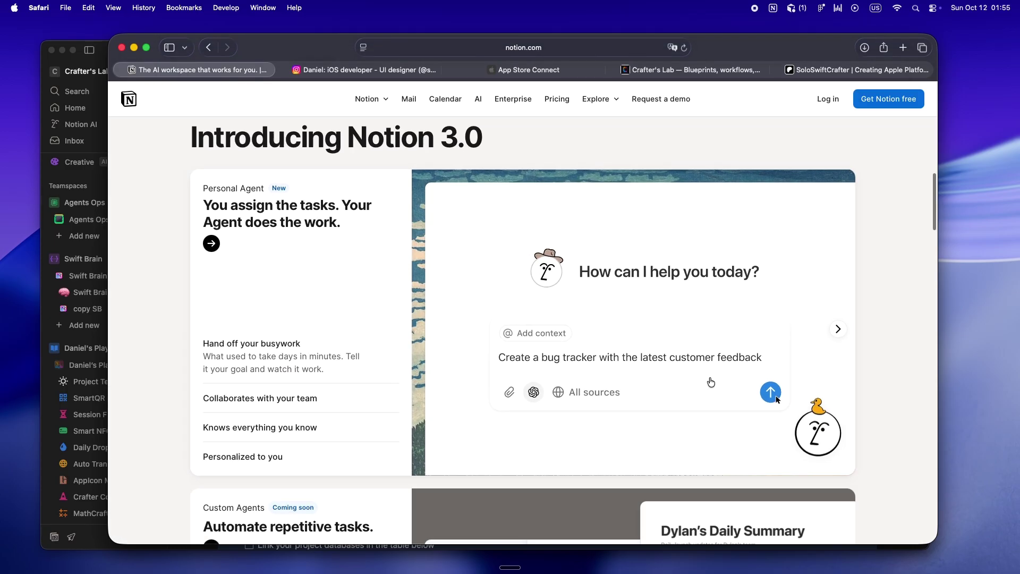
{"action": "scroll", "coordinate": [709, 382], "scroll_direction": "down", "scroll_amount": 2}
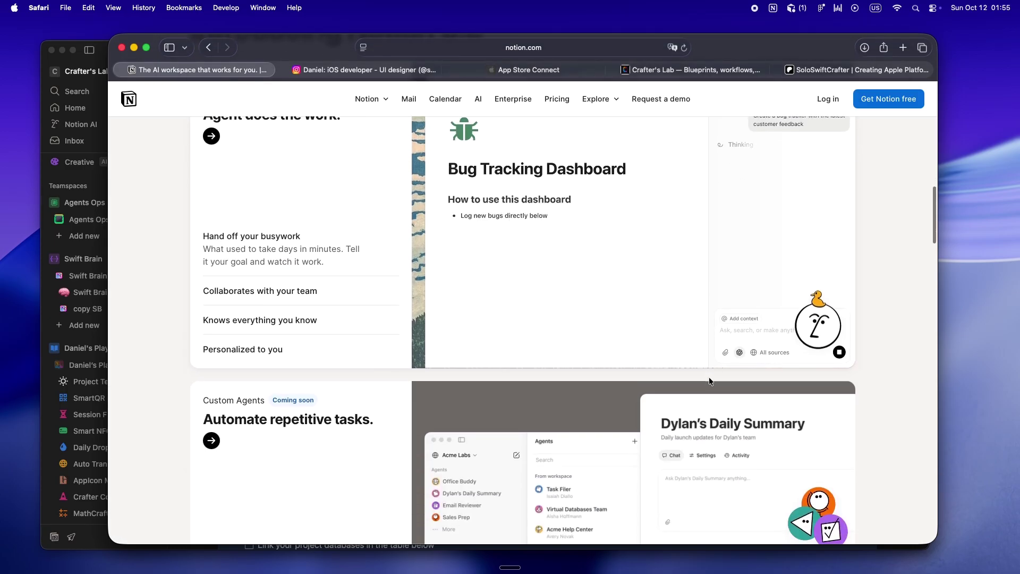
{"action": "scroll", "coordinate": [709, 380], "scroll_direction": "up", "scroll_amount": 3}
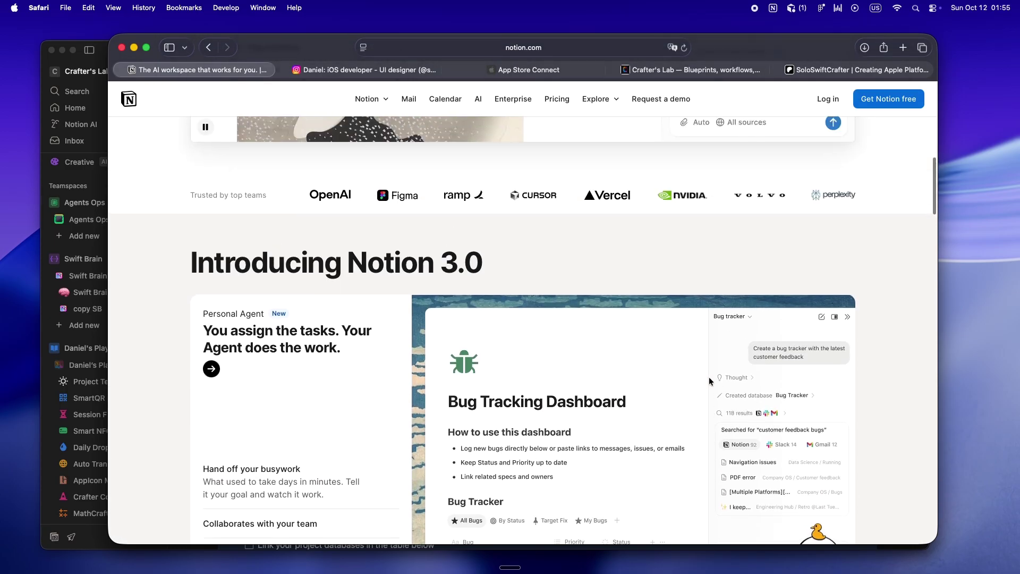
{"action": "scroll", "coordinate": [564, 299], "scroll_direction": "up", "scroll_amount": 1}
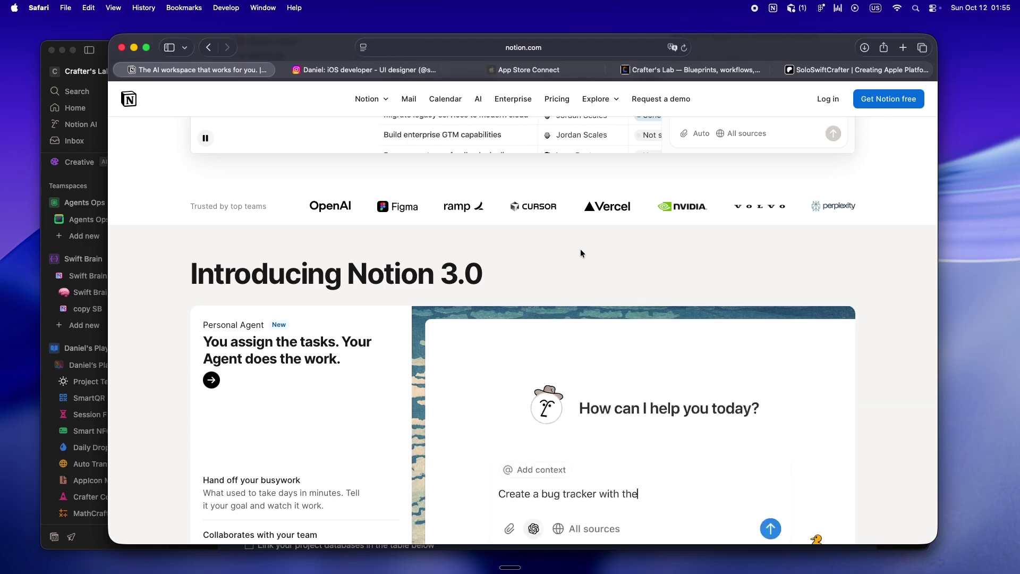
{"action": "scroll", "coordinate": [581, 249], "scroll_direction": "down", "scroll_amount": 3}
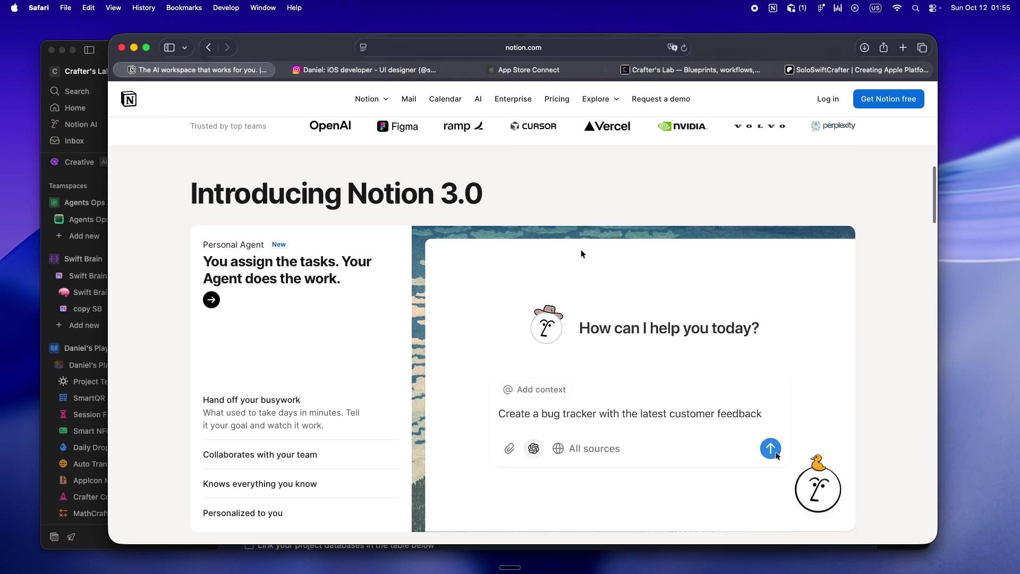
Visit the Instagram profile, Crafter's Lab site and SoloSwiftCrafter Patreon, ending on Crafter's Lab
{"action": "left_click", "coordinate": [389, 70]}
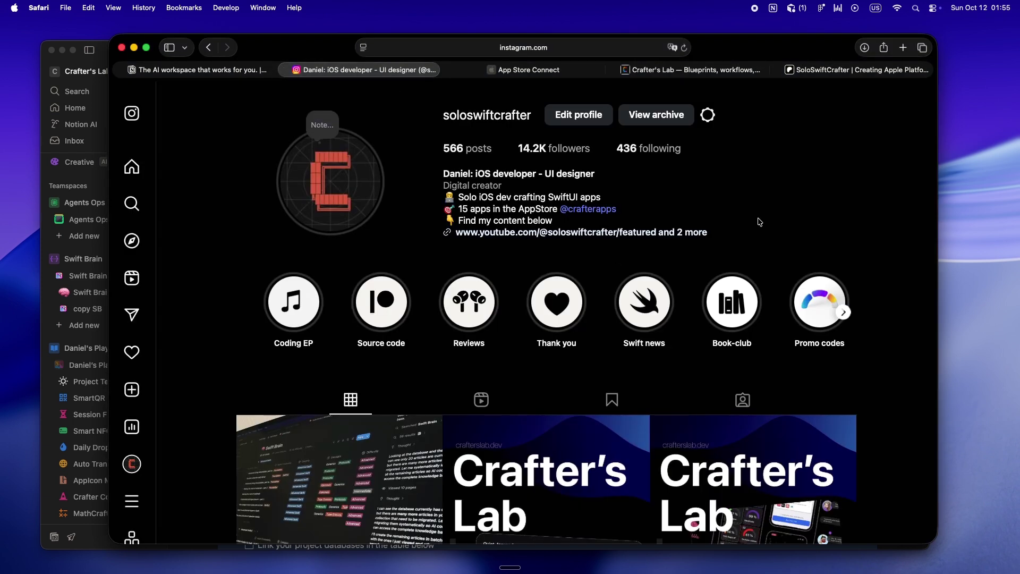
{"action": "left_click", "coordinate": [735, 72]}
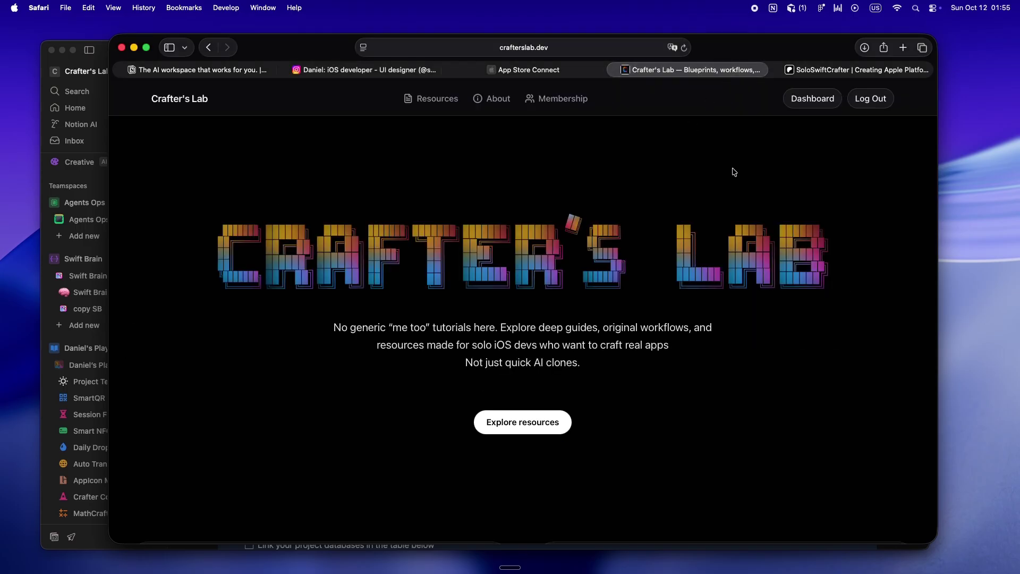
{"action": "scroll", "coordinate": [733, 172], "scroll_direction": "down", "scroll_amount": 2}
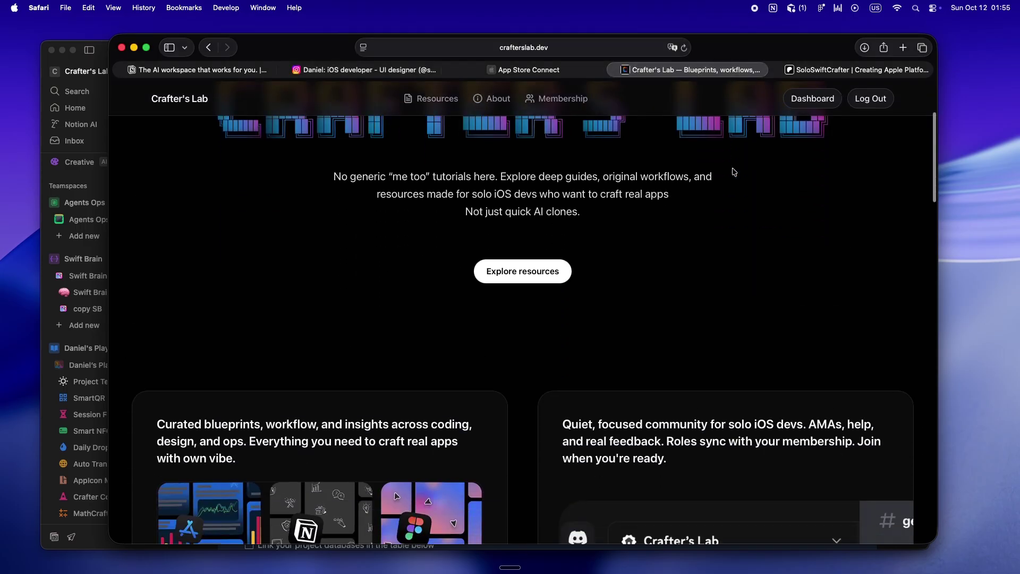
{"action": "scroll", "coordinate": [734, 172], "scroll_direction": "down", "scroll_amount": 3}
{"action": "scroll", "coordinate": [733, 172], "scroll_direction": "down", "scroll_amount": 1}
{"action": "scroll", "coordinate": [733, 172], "scroll_direction": "down", "scroll_amount": 1}
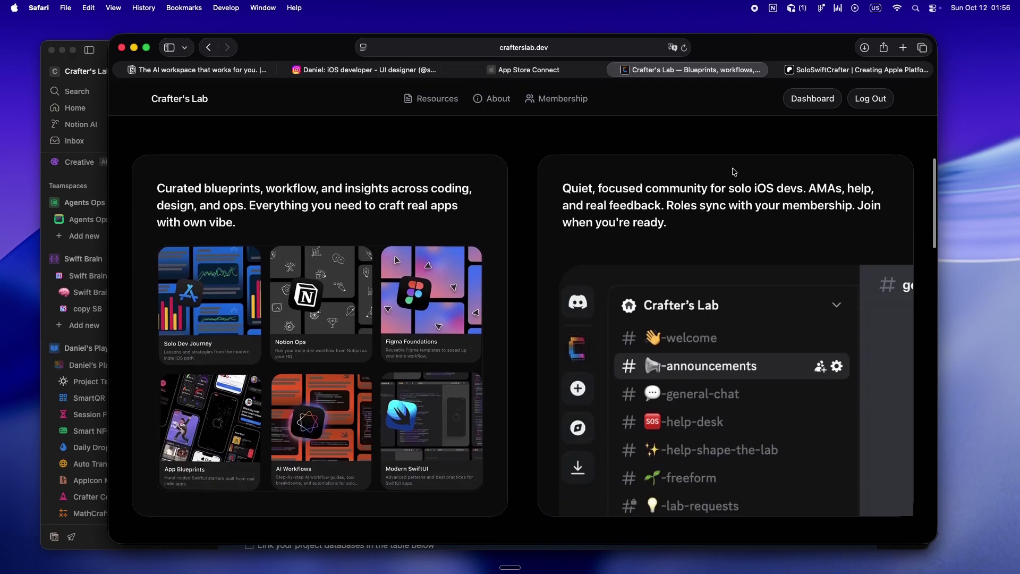
{"action": "scroll", "coordinate": [733, 172], "scroll_direction": "down", "scroll_amount": 3}
{"action": "scroll", "coordinate": [733, 171], "scroll_direction": "down", "scroll_amount": 2}
{"action": "scroll", "coordinate": [733, 171], "scroll_direction": "down", "scroll_amount": 1}
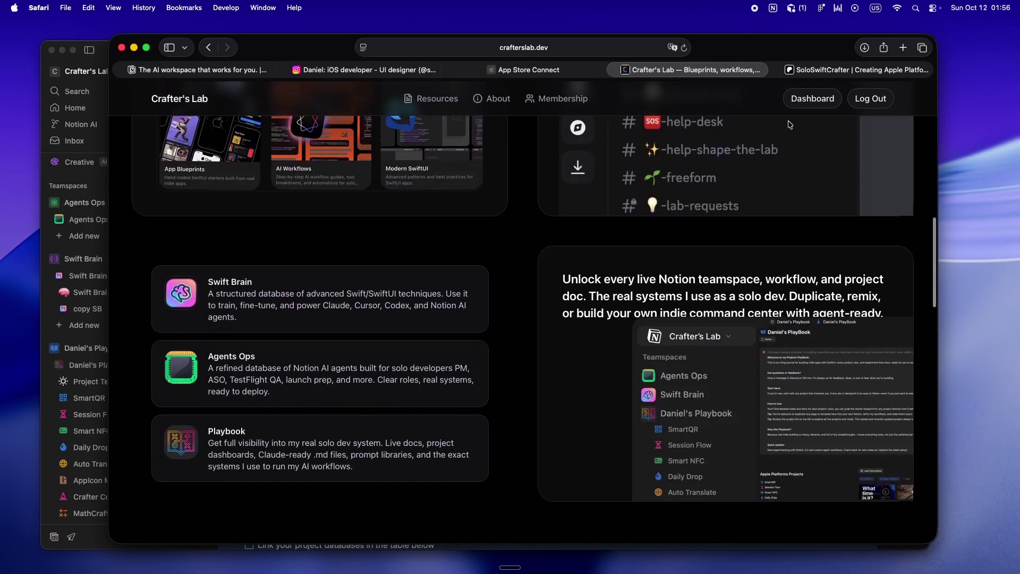
{"action": "left_click", "coordinate": [815, 68]}
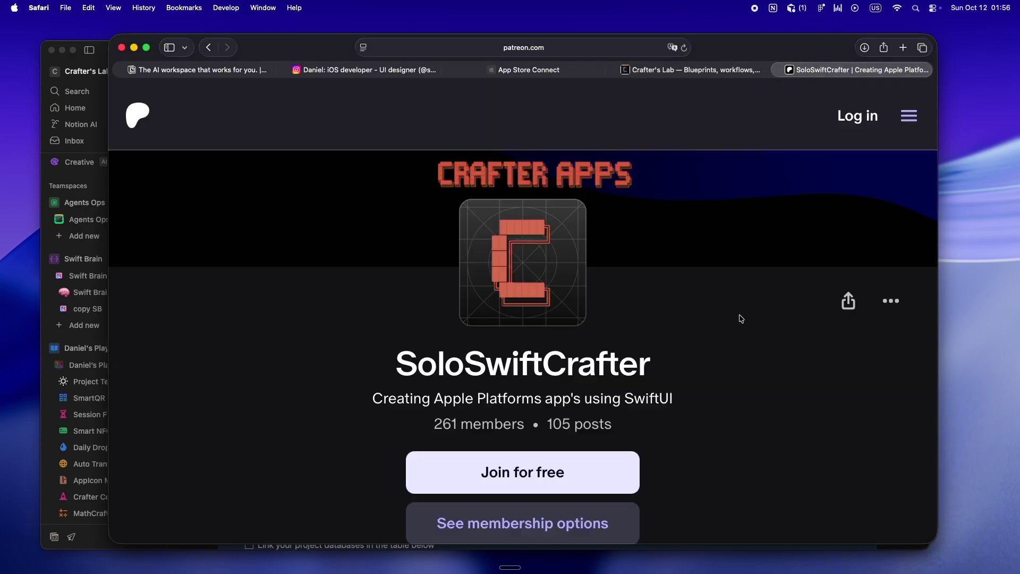
{"action": "left_click", "coordinate": [693, 69]}
{"action": "scroll", "coordinate": [649, 188], "scroll_direction": "up", "scroll_amount": 3}
{"action": "scroll", "coordinate": [650, 189], "scroll_direction": "up", "scroll_amount": 4}
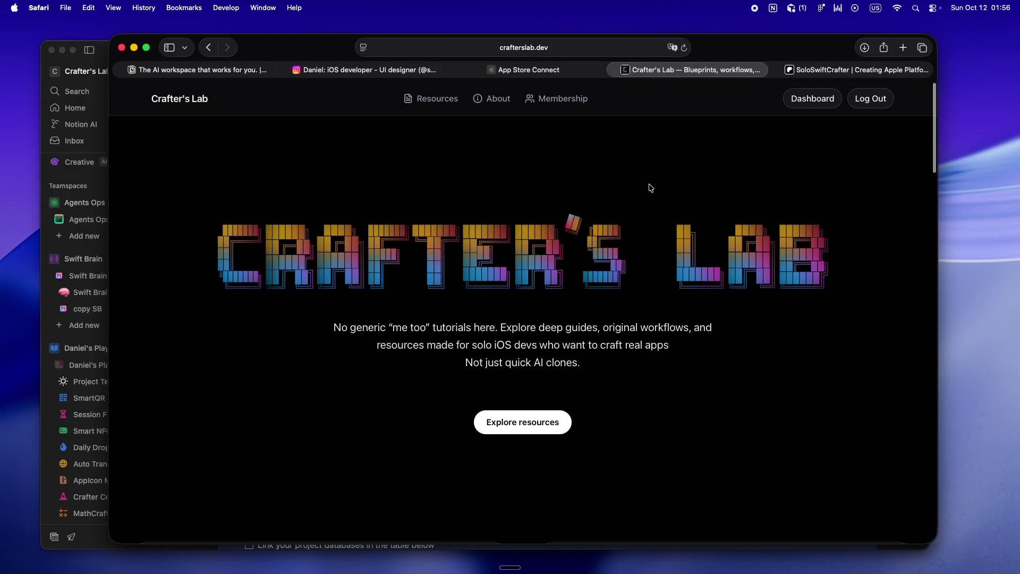
Return to the notion.com Notion 3.0 page and its feature demos
{"action": "left_click", "coordinate": [231, 66]}
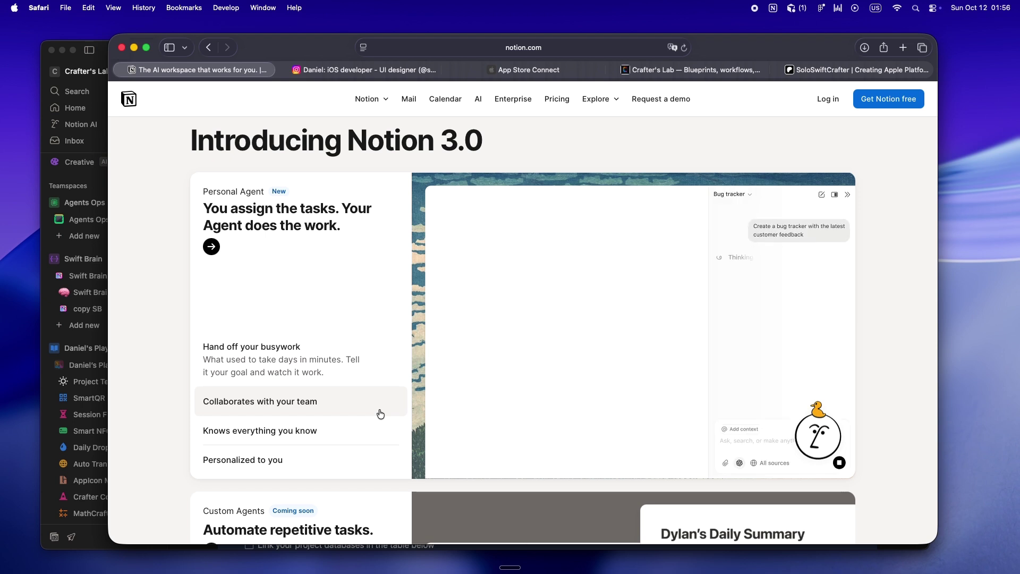
{"action": "scroll", "coordinate": [380, 414], "scroll_direction": "down", "scroll_amount": 2}
{"action": "scroll", "coordinate": [381, 413], "scroll_direction": "down", "scroll_amount": 5}
{"action": "scroll", "coordinate": [380, 413], "scroll_direction": "down", "scroll_amount": 3}
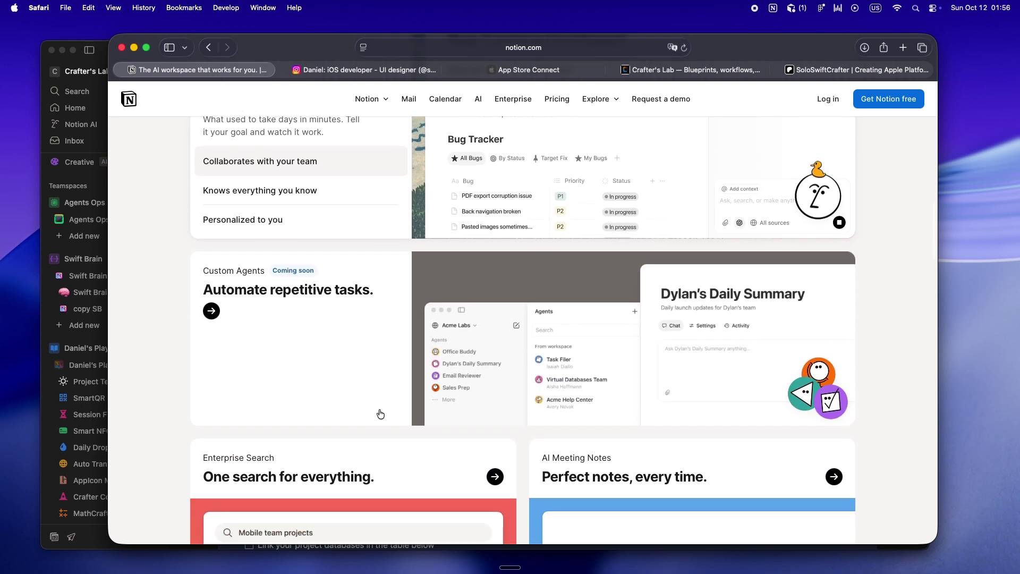
{"action": "scroll", "coordinate": [380, 414], "scroll_direction": "down", "scroll_amount": 2}
{"action": "scroll", "coordinate": [380, 414], "scroll_direction": "down", "scroll_amount": 2}
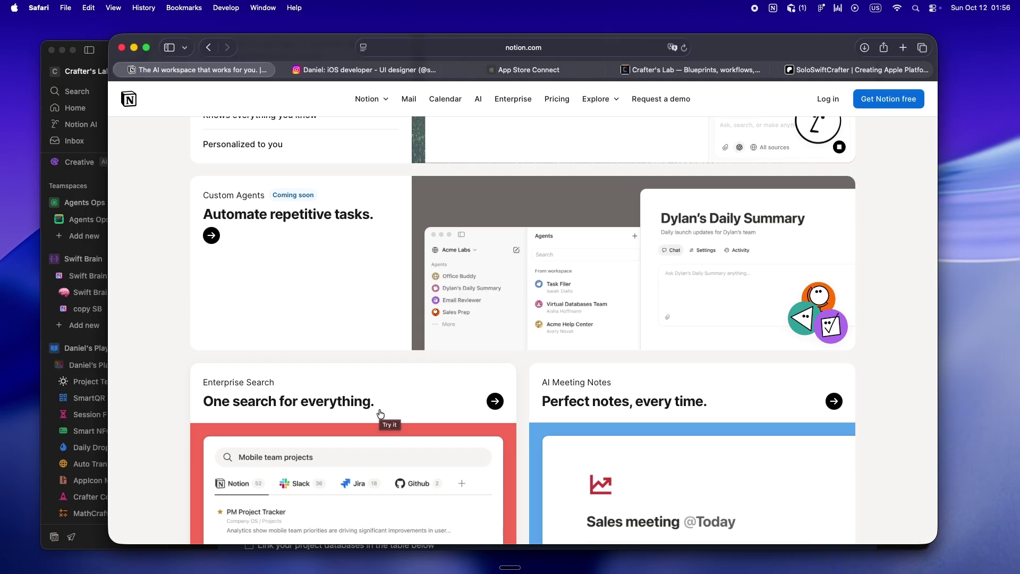
{"action": "scroll", "coordinate": [379, 412], "scroll_direction": "down", "scroll_amount": 5}
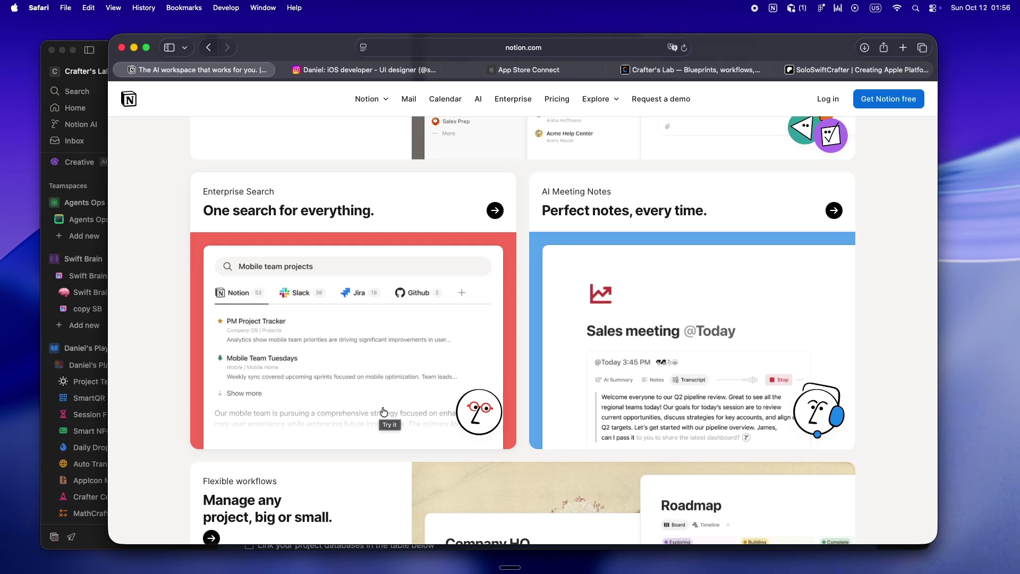
{"action": "scroll", "coordinate": [383, 412], "scroll_direction": "down", "scroll_amount": 5}
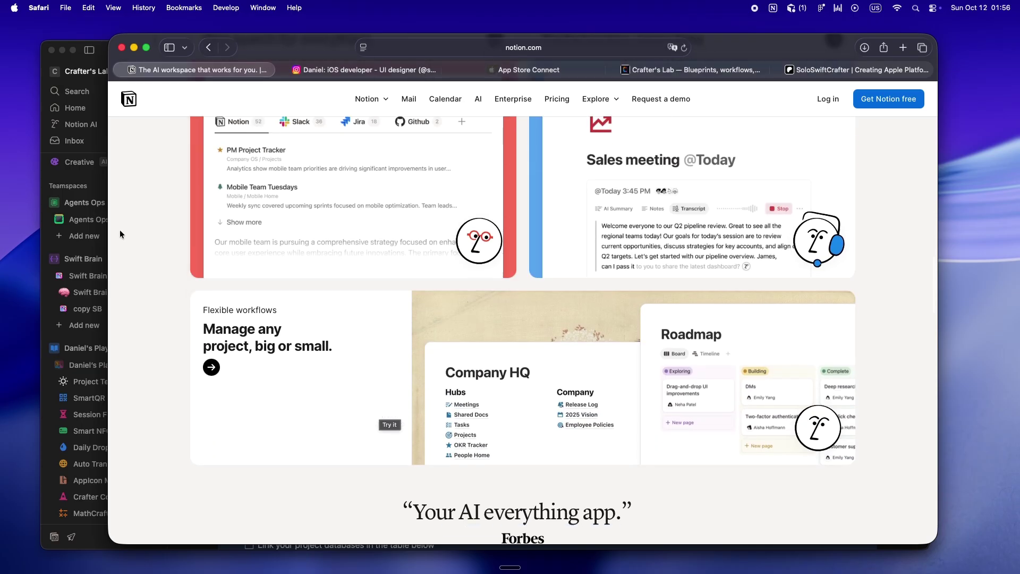
{"action": "left_click", "coordinate": [96, 181]}
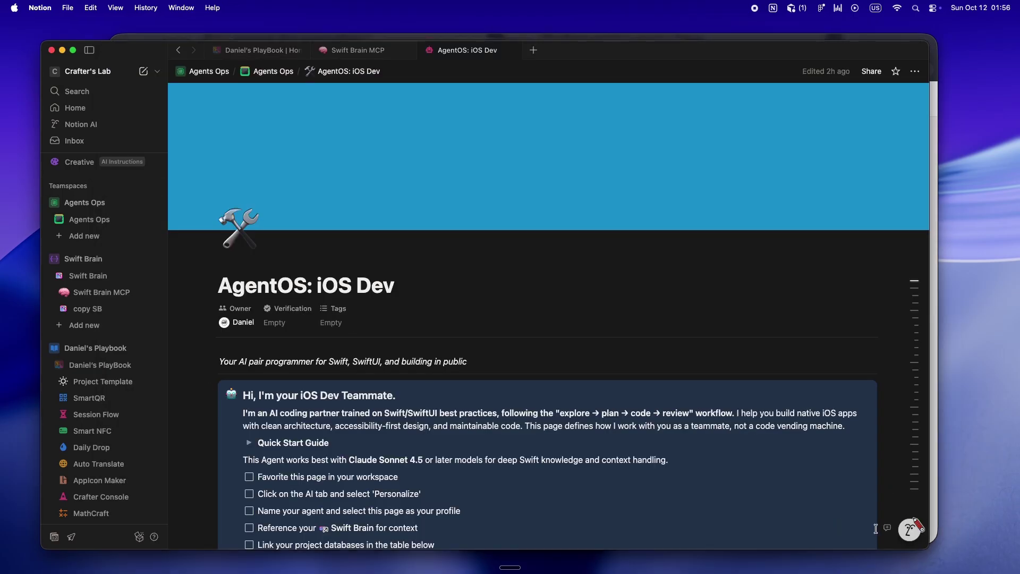
{"action": "scroll", "coordinate": [900, 530], "scroll_direction": "down", "scroll_amount": 1}
{"action": "left_click", "coordinate": [909, 529]}
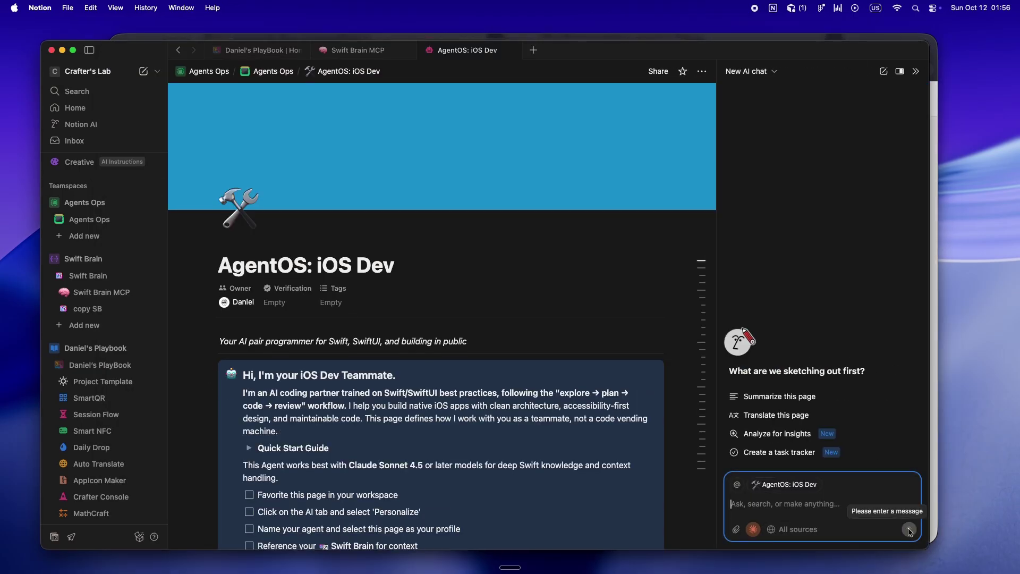
{"action": "left_click", "coordinate": [750, 531]}
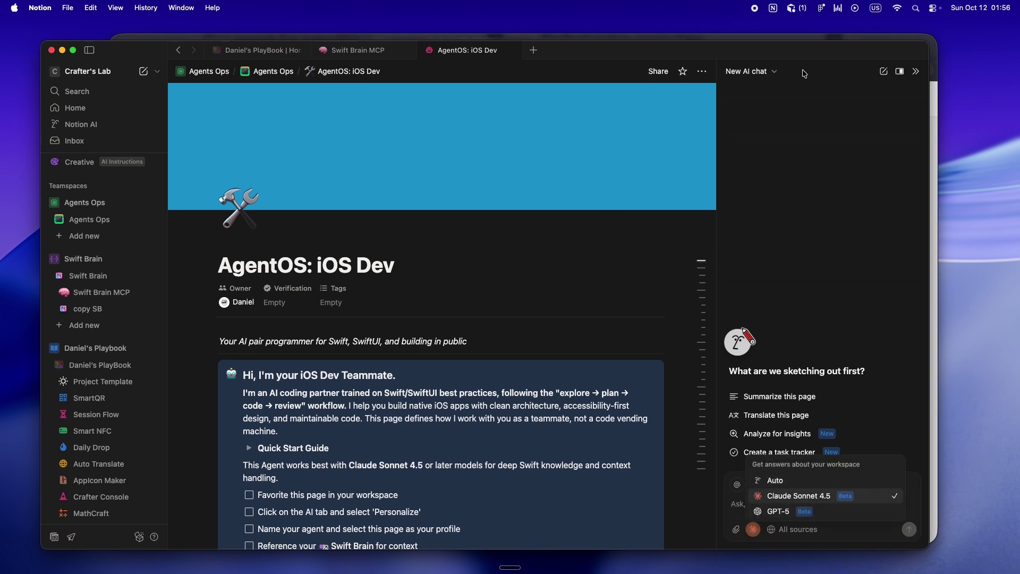
Go back to the notion.com homepage in Safari
{"action": "left_click", "coordinate": [818, 38]}
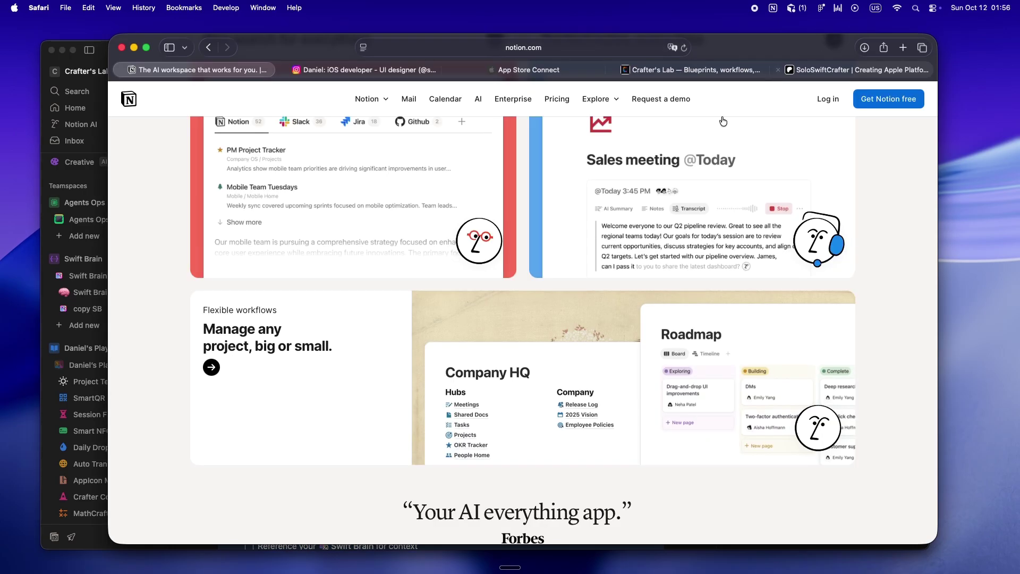
{"action": "scroll", "coordinate": [602, 332], "scroll_direction": "down", "scroll_amount": 2}
{"action": "scroll", "coordinate": [603, 332], "scroll_direction": "down", "scroll_amount": 3}
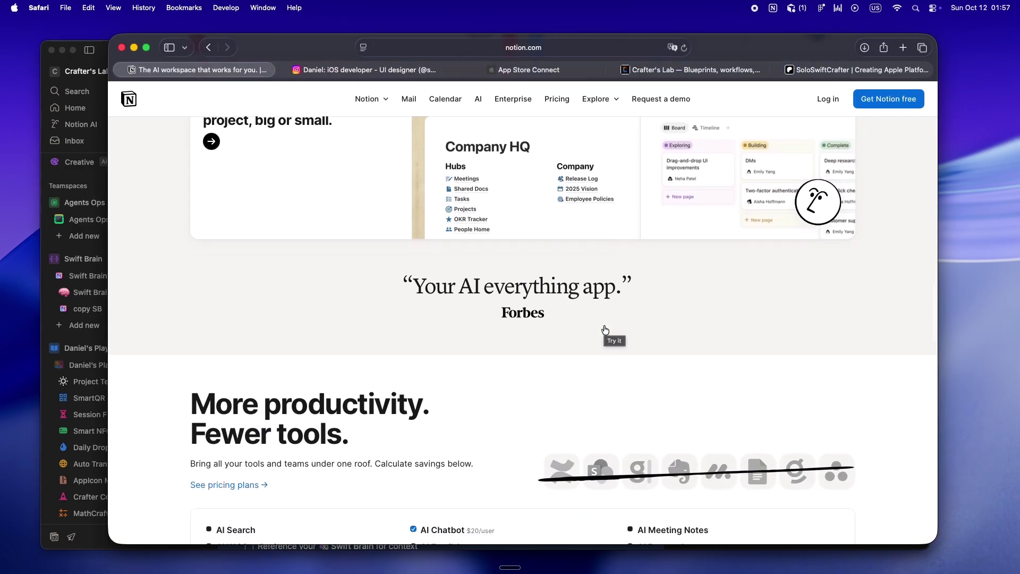
{"action": "scroll", "coordinate": [605, 329], "scroll_direction": "down", "scroll_amount": 3}
{"action": "scroll", "coordinate": [605, 329], "scroll_direction": "down", "scroll_amount": 1}
{"action": "scroll", "coordinate": [604, 329], "scroll_direction": "down", "scroll_amount": 1}
{"action": "scroll", "coordinate": [604, 329], "scroll_direction": "down", "scroll_amount": 1}
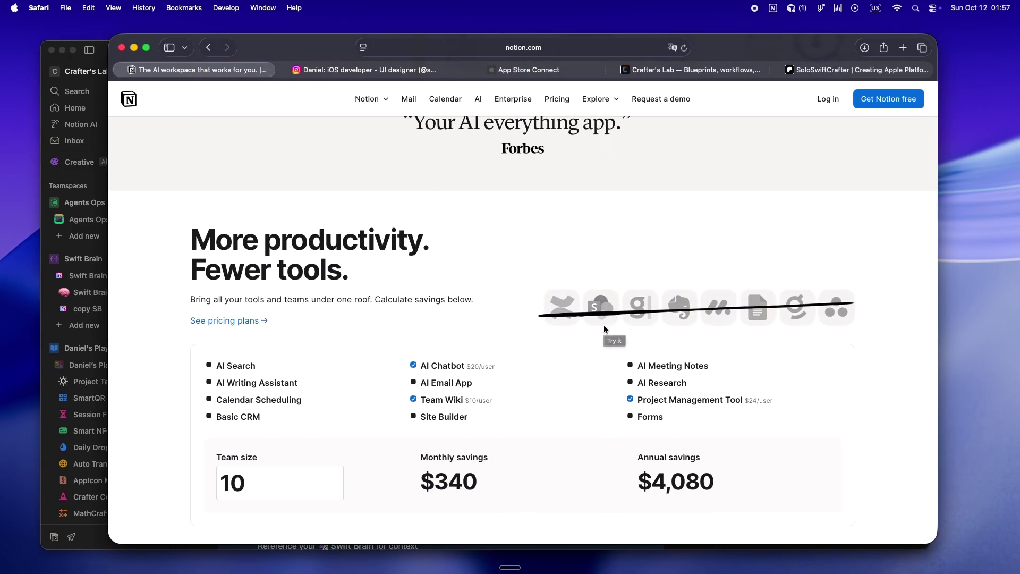
{"action": "scroll", "coordinate": [605, 329], "scroll_direction": "down", "scroll_amount": 1}
{"action": "scroll", "coordinate": [604, 328], "scroll_direction": "down", "scroll_amount": 1}
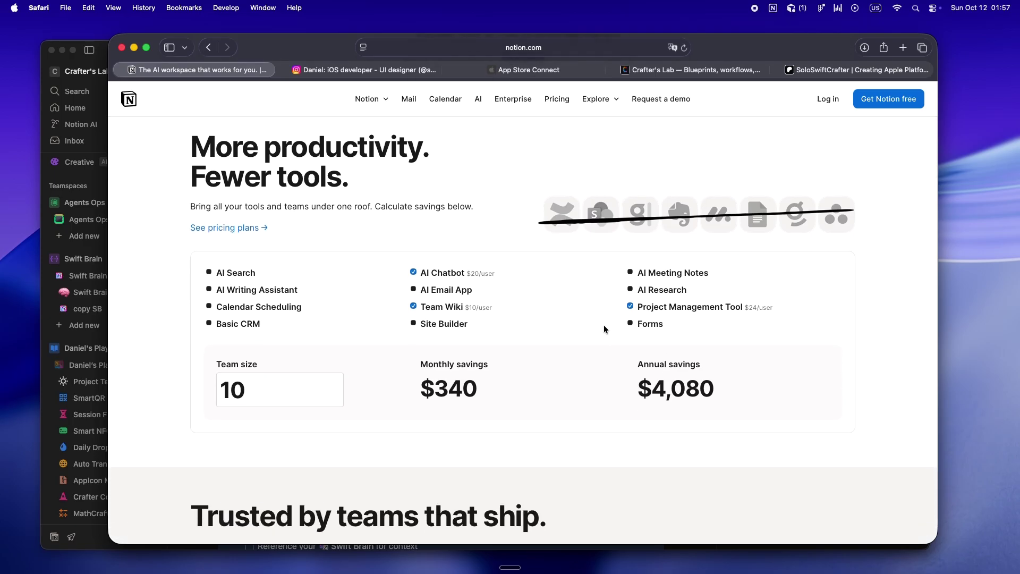
{"action": "scroll", "coordinate": [604, 329], "scroll_direction": "down", "scroll_amount": 1}
{"action": "scroll", "coordinate": [603, 329], "scroll_direction": "down", "scroll_amount": 2}
{"action": "scroll", "coordinate": [603, 328], "scroll_direction": "up", "scroll_amount": 1}
{"action": "scroll", "coordinate": [604, 328], "scroll_direction": "down", "scroll_amount": 1}
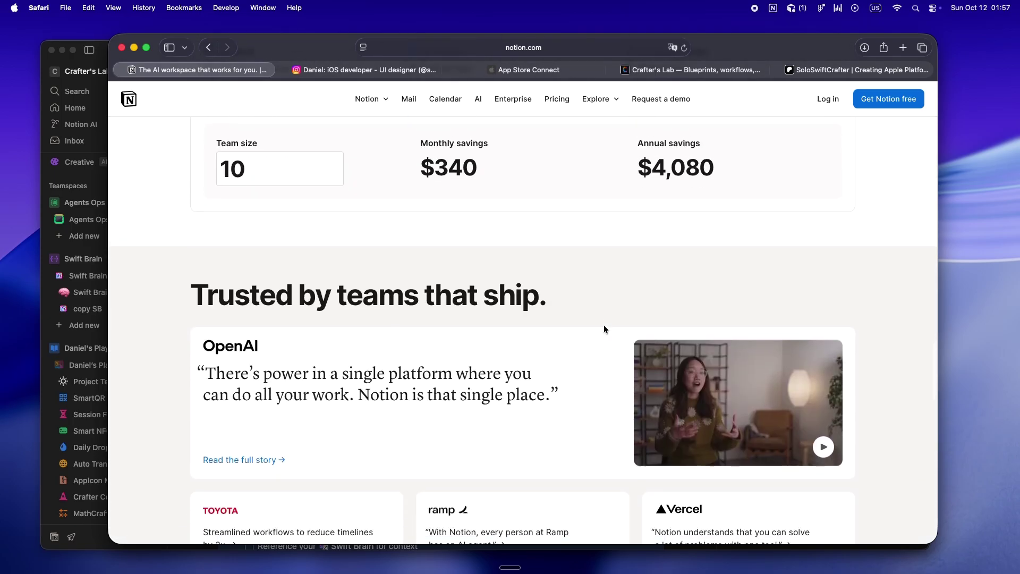
{"action": "scroll", "coordinate": [603, 329], "scroll_direction": "down", "scroll_amount": 3}
{"action": "scroll", "coordinate": [603, 329], "scroll_direction": "down", "scroll_amount": 2}
{"action": "scroll", "coordinate": [604, 328], "scroll_direction": "down", "scroll_amount": 2}
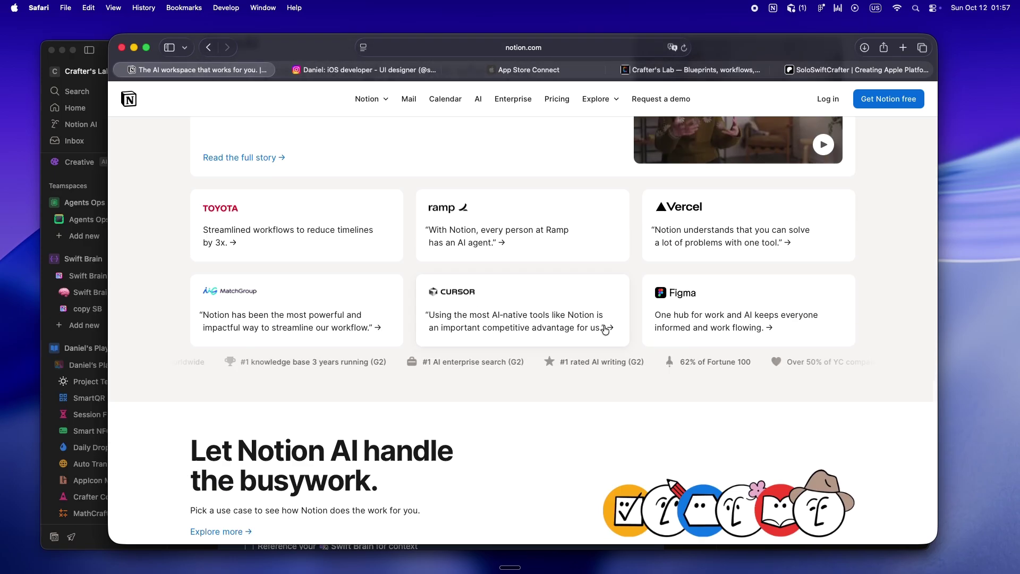
{"action": "scroll", "coordinate": [604, 329], "scroll_direction": "down", "scroll_amount": 2}
{"action": "scroll", "coordinate": [603, 330], "scroll_direction": "down", "scroll_amount": 2}
{"action": "scroll", "coordinate": [603, 330], "scroll_direction": "down", "scroll_amount": 1}
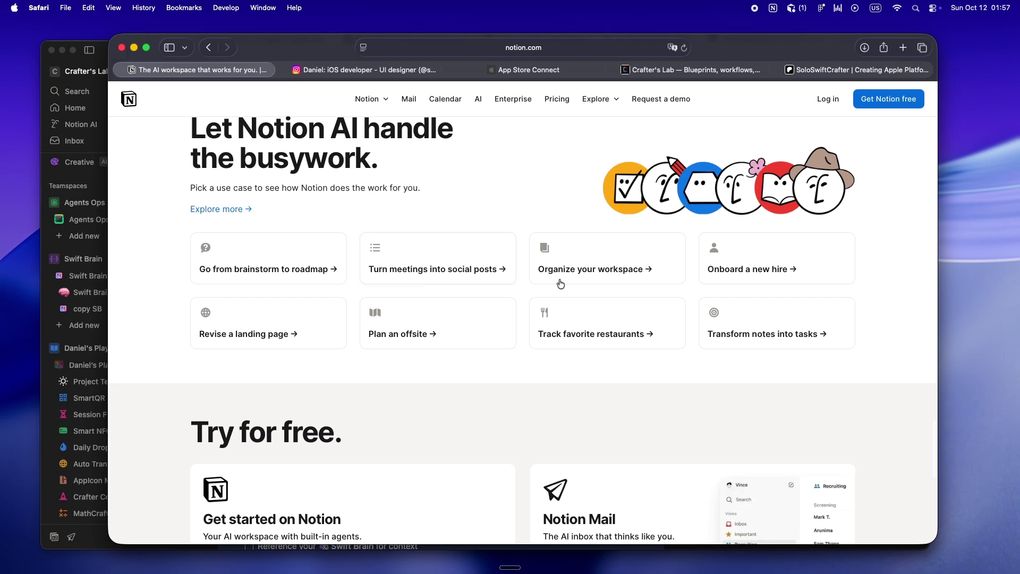
{"action": "scroll", "coordinate": [728, 292], "scroll_direction": "up", "scroll_amount": 1}
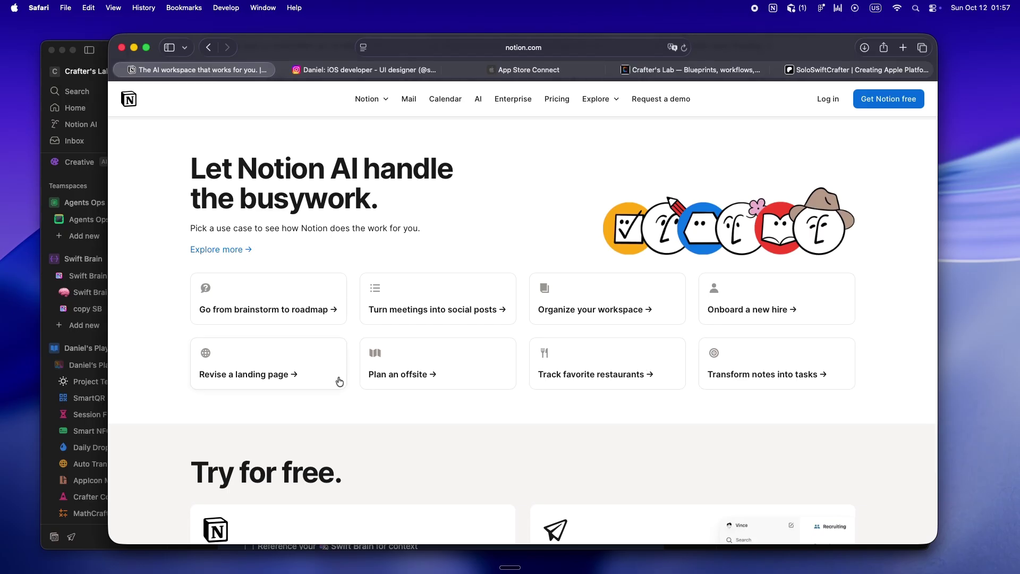
{"action": "scroll", "coordinate": [339, 382], "scroll_direction": "down", "scroll_amount": 5}
{"action": "scroll", "coordinate": [339, 382], "scroll_direction": "down", "scroll_amount": 1}
{"action": "scroll", "coordinate": [338, 381], "scroll_direction": "down", "scroll_amount": 1}
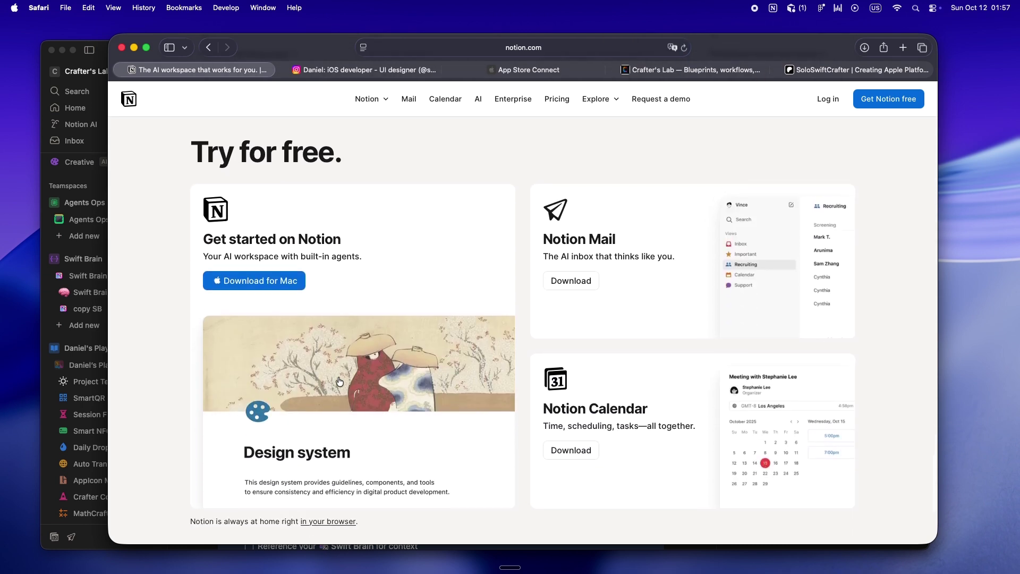
{"action": "scroll", "coordinate": [338, 381], "scroll_direction": "down", "scroll_amount": 1}
{"action": "scroll", "coordinate": [339, 381], "scroll_direction": "down", "scroll_amount": 2}
{"action": "scroll", "coordinate": [339, 381], "scroll_direction": "down", "scroll_amount": 2}
{"action": "scroll", "coordinate": [338, 380], "scroll_direction": "up", "scroll_amount": 5}
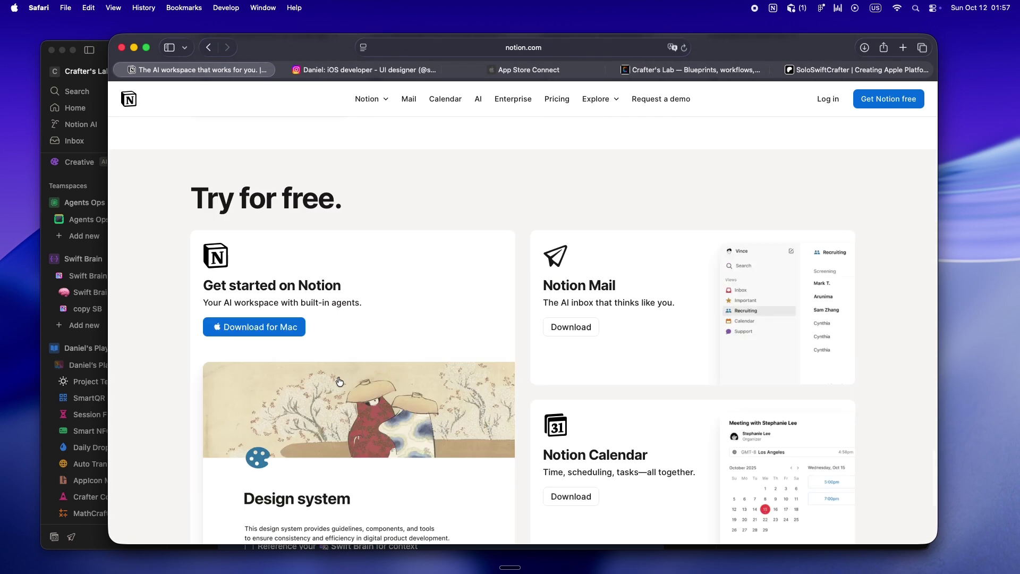
{"action": "scroll", "coordinate": [339, 381], "scroll_direction": "up", "scroll_amount": 3}
{"action": "scroll", "coordinate": [339, 381], "scroll_direction": "up", "scroll_amount": 1}
{"action": "scroll", "coordinate": [338, 382], "scroll_direction": "up", "scroll_amount": 1}
{"action": "scroll", "coordinate": [338, 381], "scroll_direction": "up", "scroll_amount": 1}
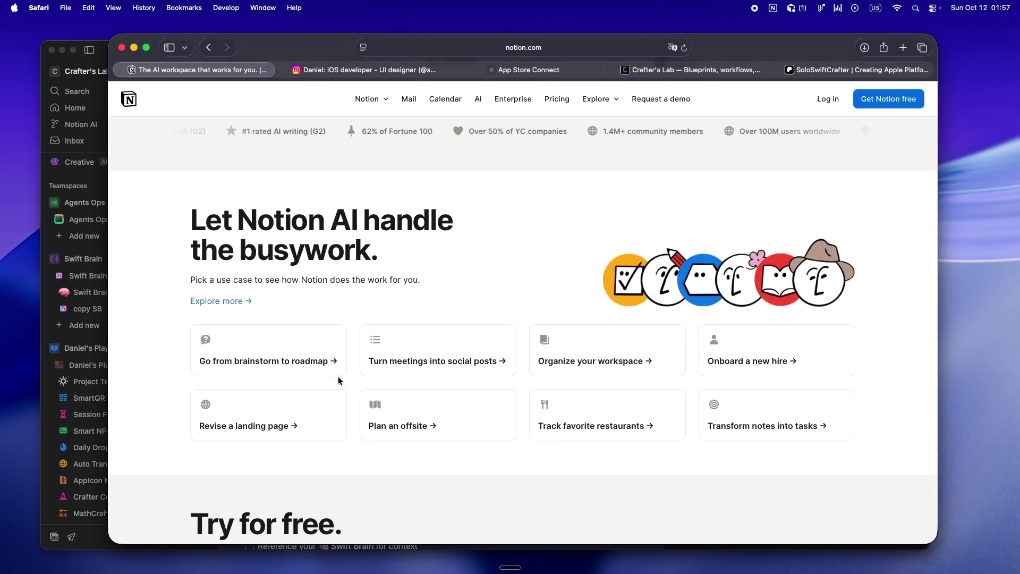
{"action": "scroll", "coordinate": [338, 381], "scroll_direction": "up", "scroll_amount": 2}
{"action": "scroll", "coordinate": [339, 381], "scroll_direction": "up", "scroll_amount": 3}
{"action": "scroll", "coordinate": [339, 381], "scroll_direction": "up", "scroll_amount": 2}
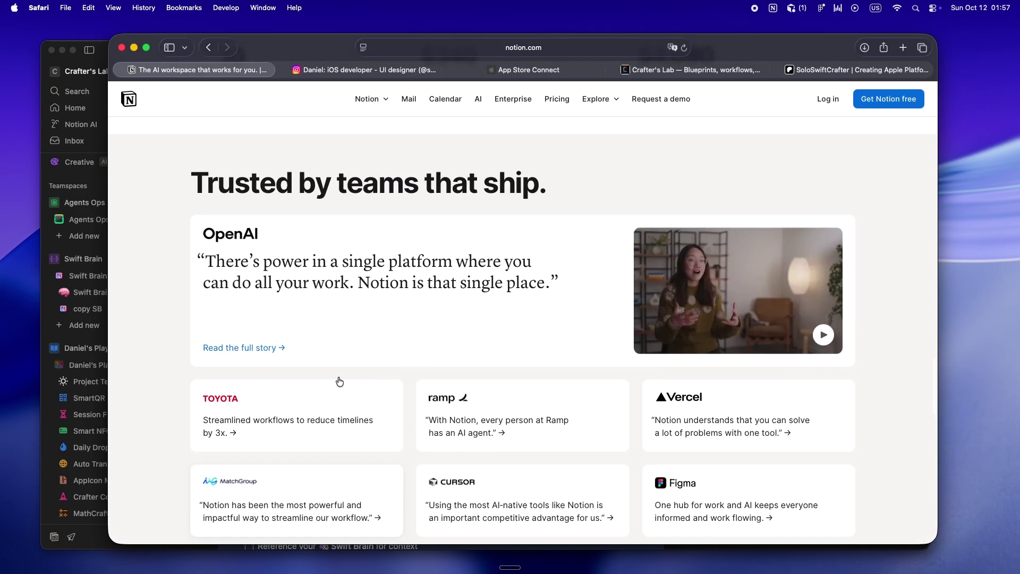
{"action": "scroll", "coordinate": [339, 381], "scroll_direction": "up", "scroll_amount": 1}
{"action": "scroll", "coordinate": [339, 382], "scroll_direction": "up", "scroll_amount": 2}
{"action": "scroll", "coordinate": [339, 381], "scroll_direction": "up", "scroll_amount": 2}
{"action": "scroll", "coordinate": [339, 381], "scroll_direction": "up", "scroll_amount": 1}
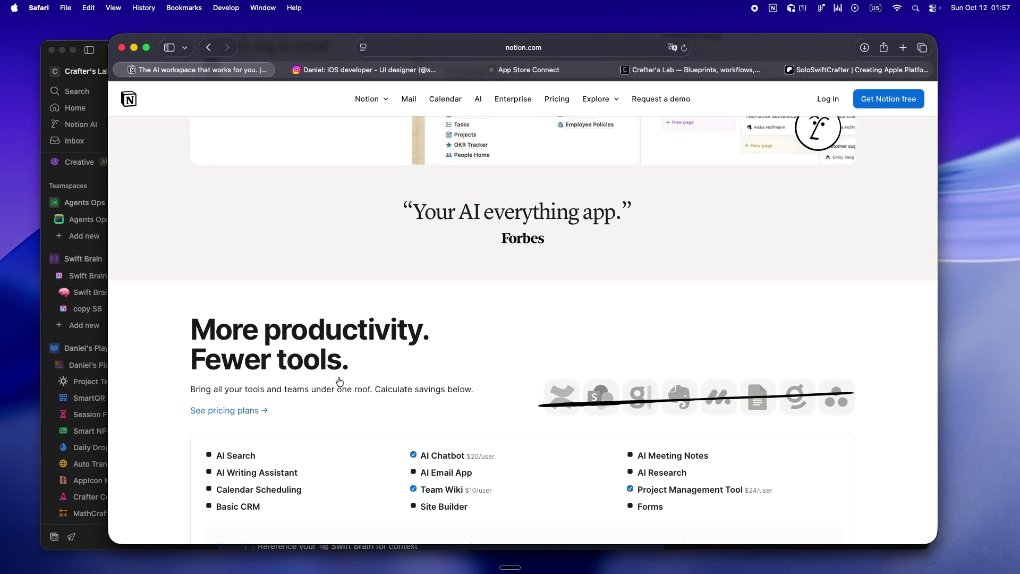
{"action": "scroll", "coordinate": [338, 381], "scroll_direction": "up", "scroll_amount": 5}
{"action": "scroll", "coordinate": [339, 381], "scroll_direction": "up", "scroll_amount": 2}
{"action": "scroll", "coordinate": [339, 381], "scroll_direction": "up", "scroll_amount": 2}
{"action": "scroll", "coordinate": [339, 381], "scroll_direction": "up", "scroll_amount": 2}
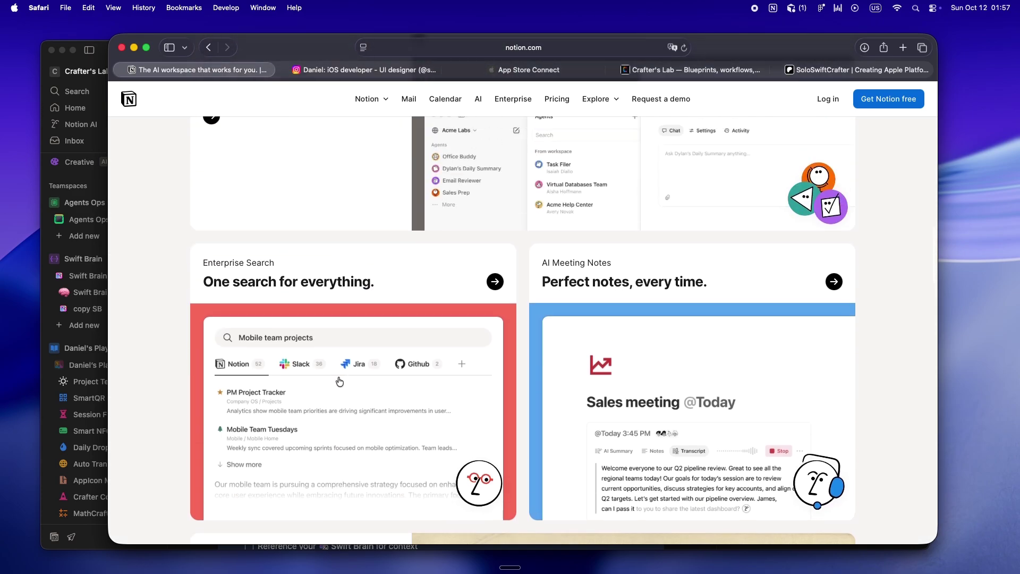
{"action": "scroll", "coordinate": [339, 380], "scroll_direction": "up", "scroll_amount": 1}
{"action": "scroll", "coordinate": [339, 381], "scroll_direction": "up", "scroll_amount": 3}
{"action": "scroll", "coordinate": [339, 381], "scroll_direction": "up", "scroll_amount": 1}
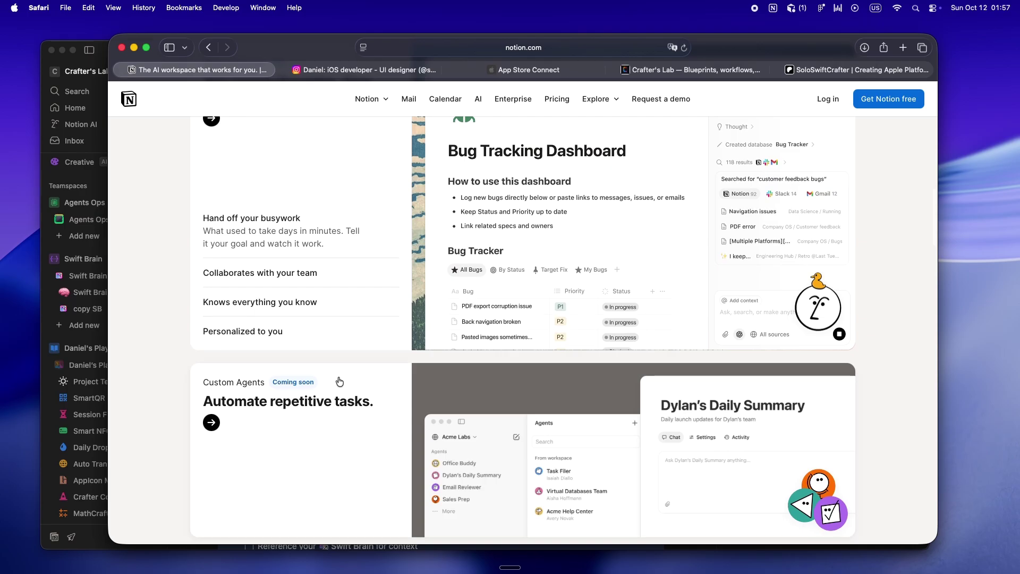
{"action": "scroll", "coordinate": [339, 381], "scroll_direction": "up", "scroll_amount": 2}
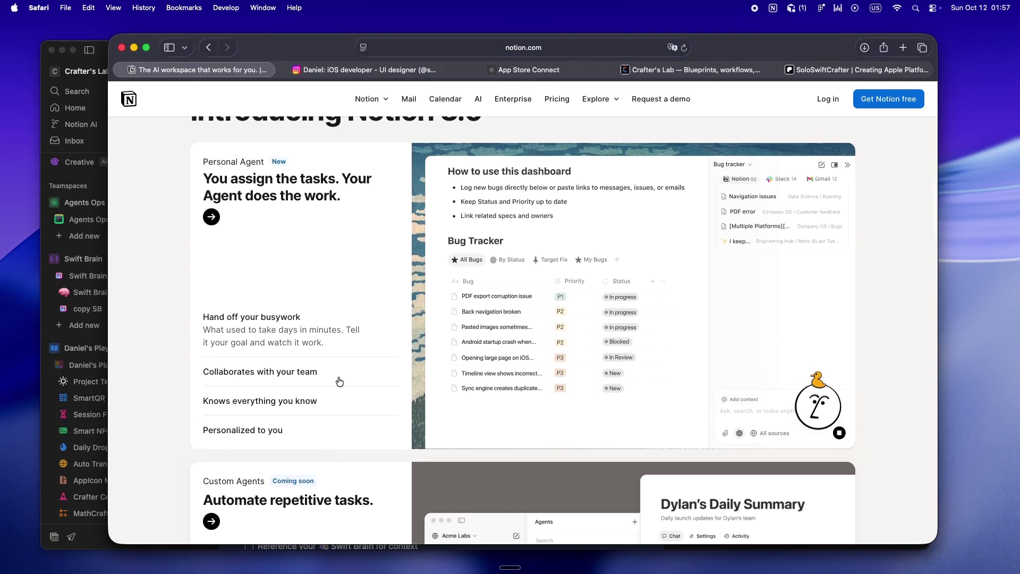
Bring Notion forward on AgentOS: iOS Dev, dismiss the model picker and widen the AI chat panel
{"action": "left_click", "coordinate": [100, 143]}
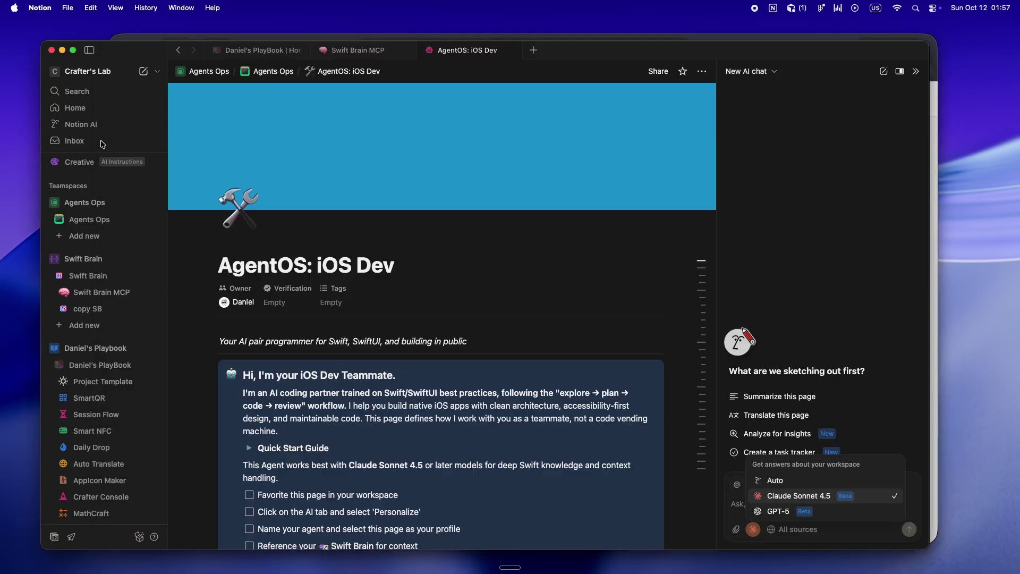
{"action": "left_click", "coordinate": [477, 322]}
{"action": "scroll", "coordinate": [519, 341], "scroll_direction": "down", "scroll_amount": 2}
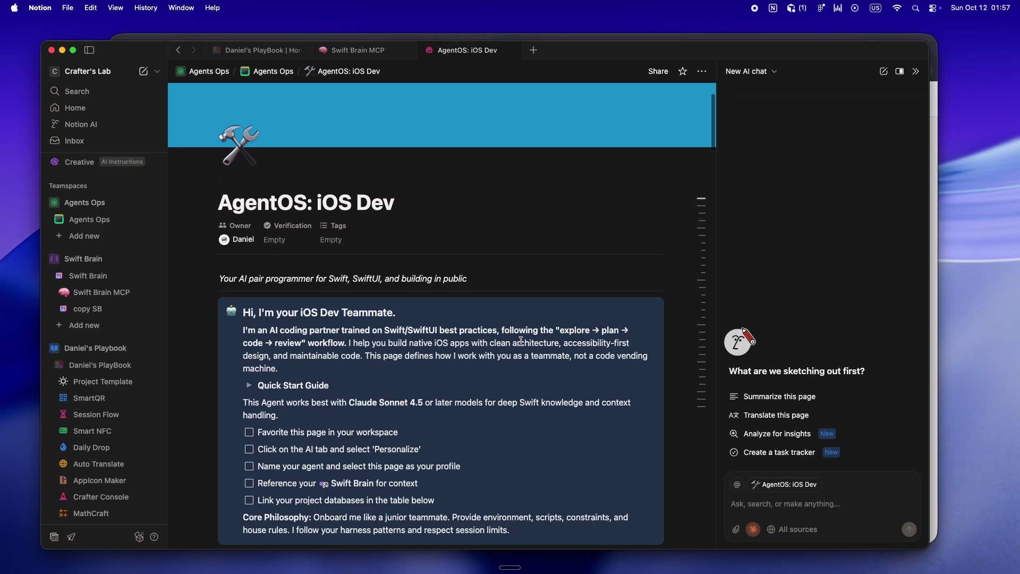
{"action": "scroll", "coordinate": [520, 342], "scroll_direction": "down", "scroll_amount": 1}
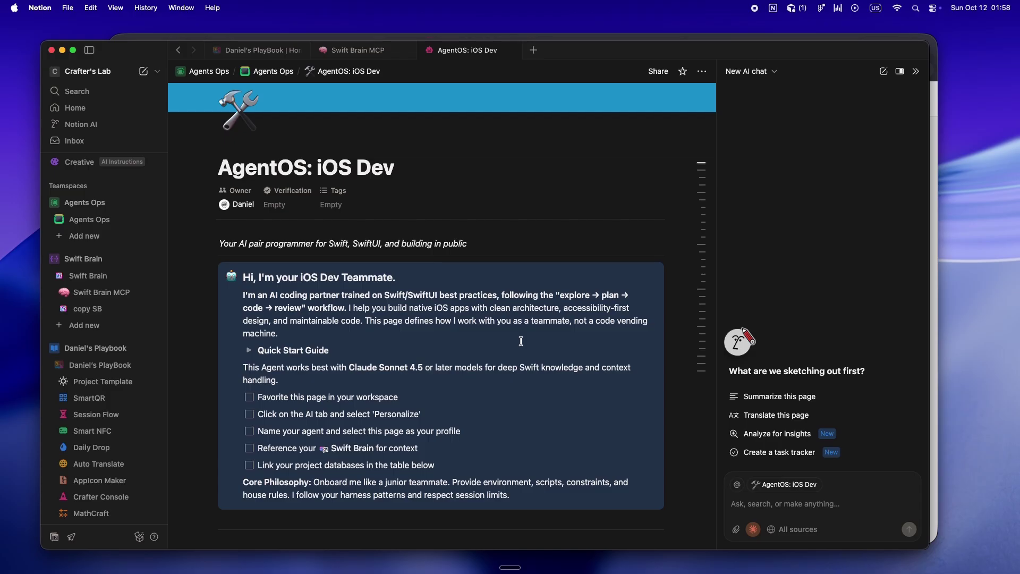
{"action": "scroll", "coordinate": [520, 342], "scroll_direction": "down", "scroll_amount": 2}
{"action": "scroll", "coordinate": [520, 341], "scroll_direction": "down", "scroll_amount": 5}
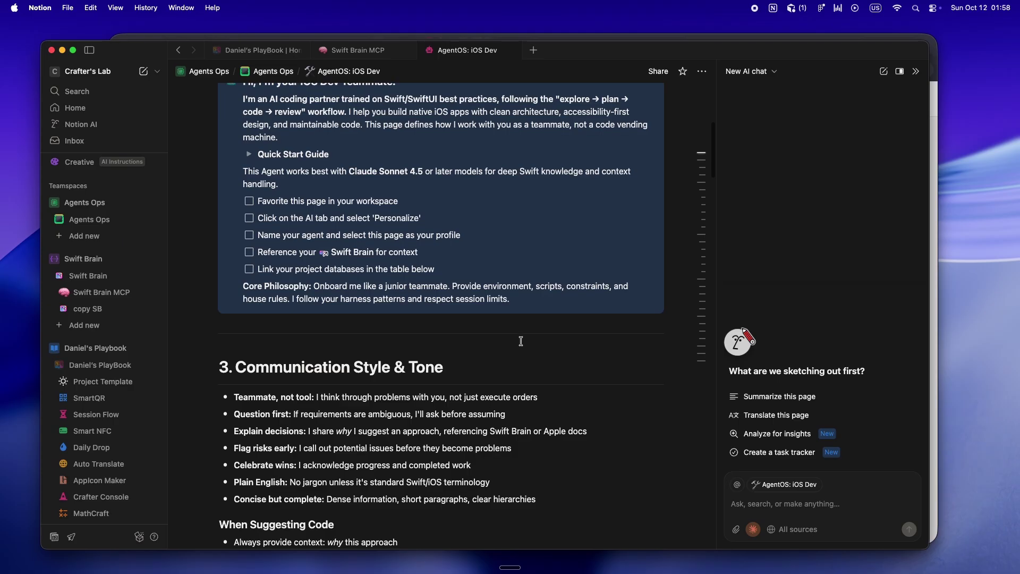
{"action": "scroll", "coordinate": [520, 342], "scroll_direction": "up", "scroll_amount": 5}
{"action": "scroll", "coordinate": [520, 342], "scroll_direction": "up", "scroll_amount": 2}
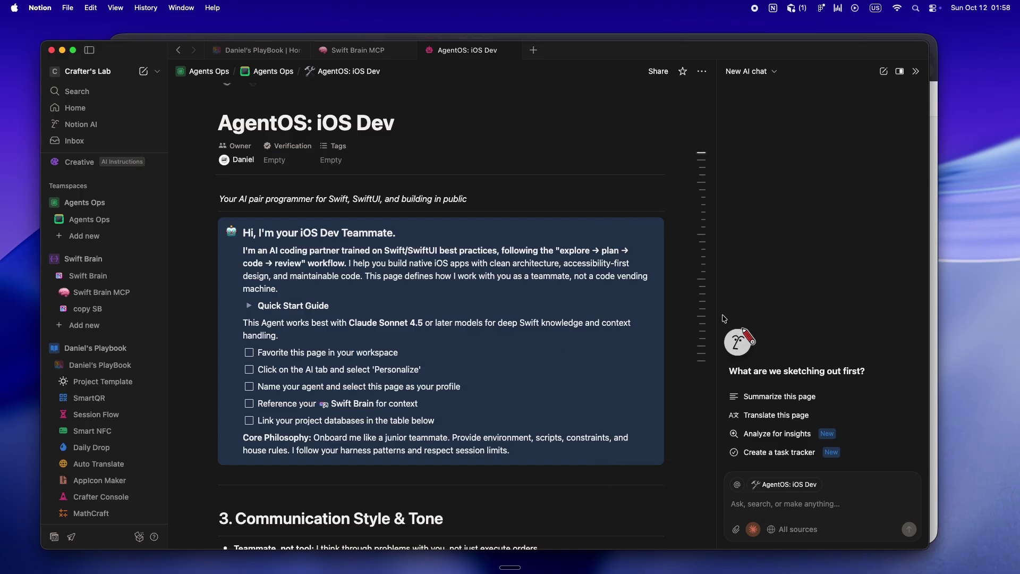
{"action": "left_click_drag", "start_coordinate": [715, 326], "coordinate": [691, 327]}
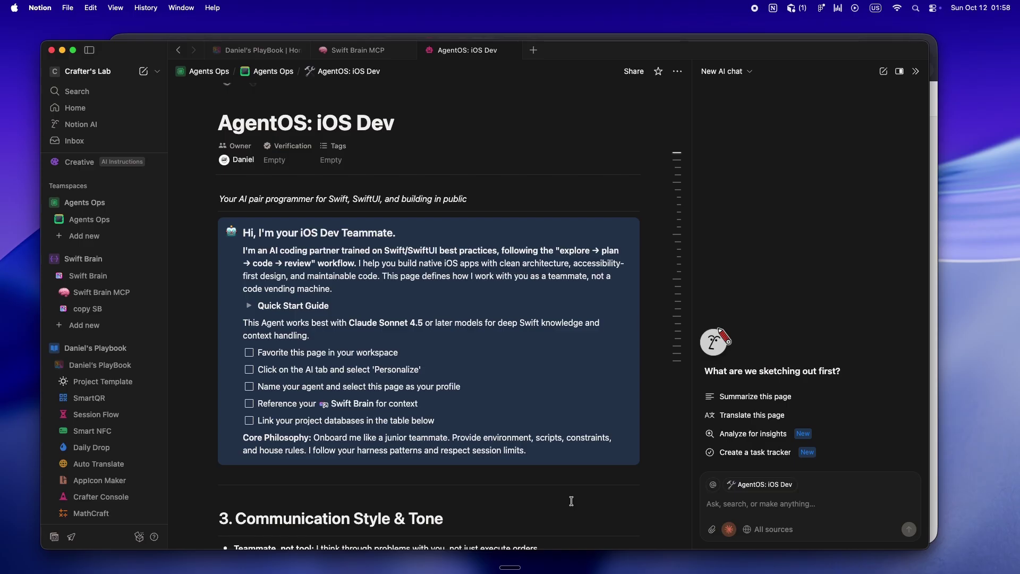
{"action": "scroll", "coordinate": [571, 501], "scroll_direction": "down", "scroll_amount": 1}
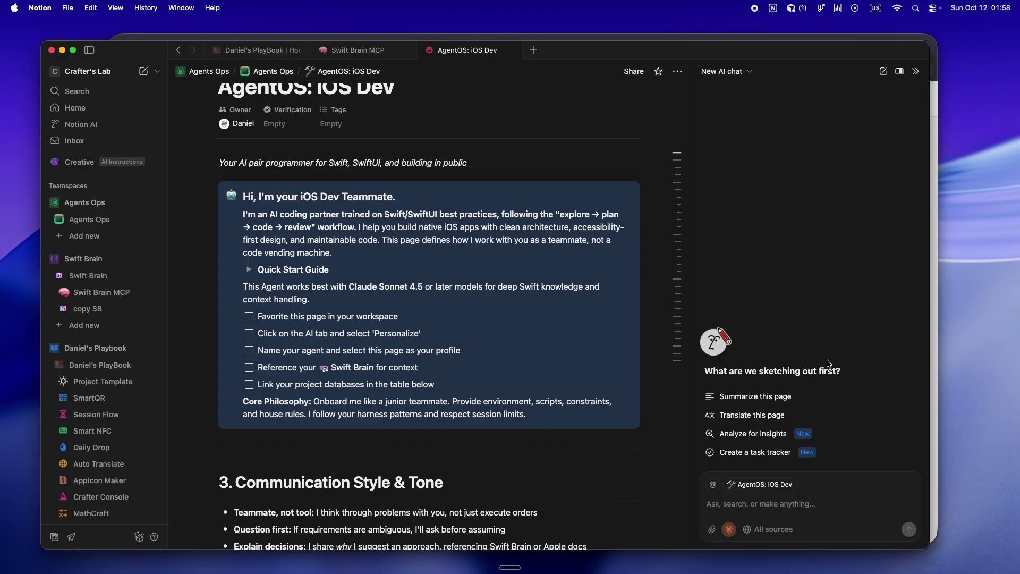
{"action": "left_click", "coordinate": [933, 312]}
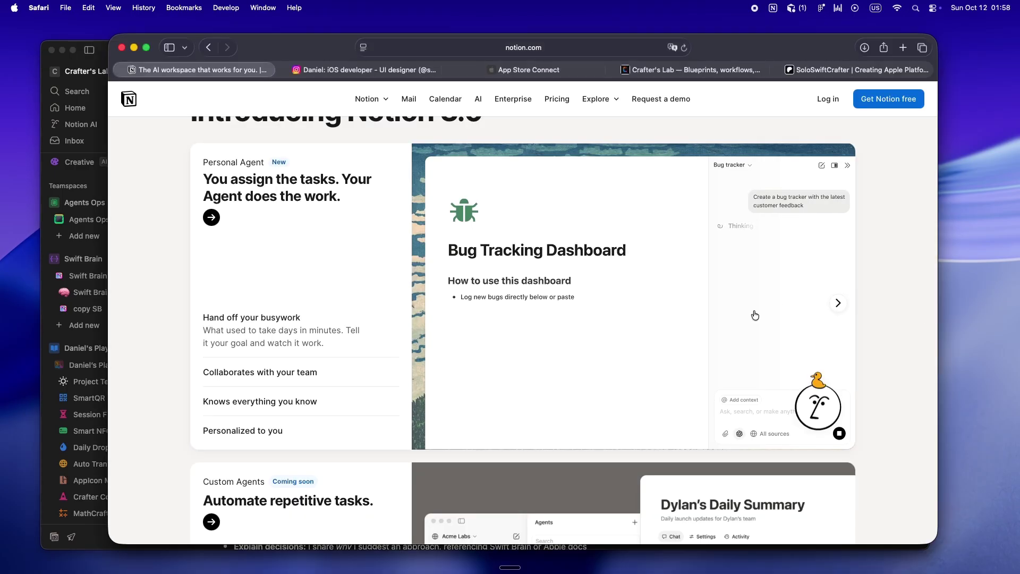
{"action": "scroll", "coordinate": [753, 315], "scroll_direction": "down", "scroll_amount": 2}
{"action": "scroll", "coordinate": [754, 314], "scroll_direction": "down", "scroll_amount": 3}
{"action": "scroll", "coordinate": [754, 315], "scroll_direction": "down", "scroll_amount": 1}
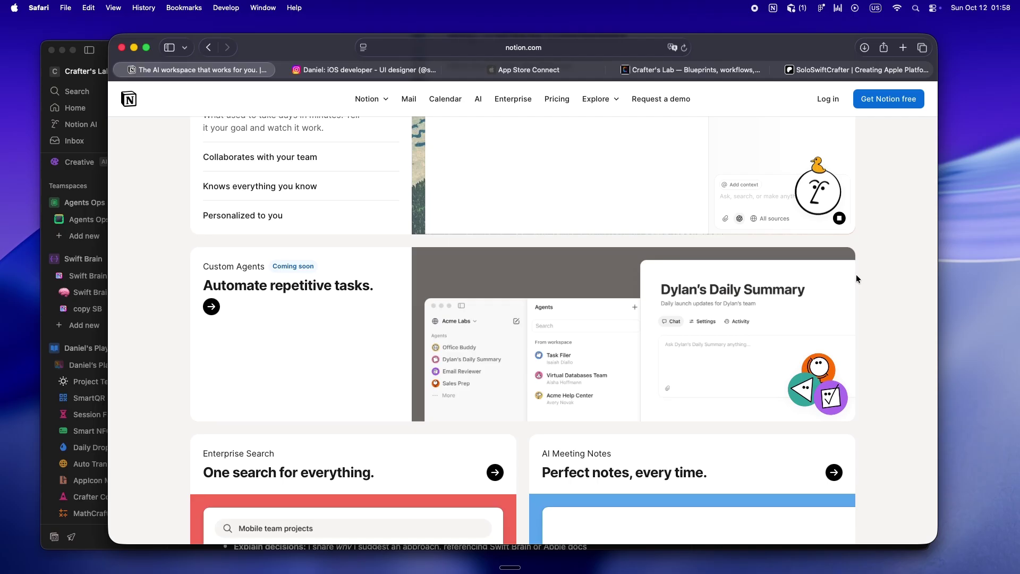
{"action": "scroll", "coordinate": [855, 278], "scroll_direction": "down", "scroll_amount": 3}
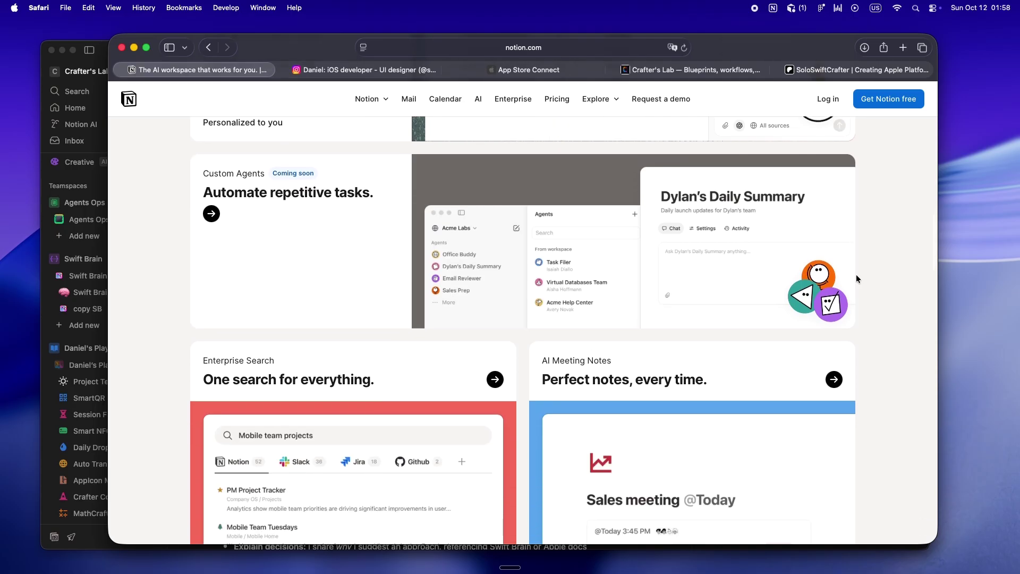
{"action": "scroll", "coordinate": [856, 278], "scroll_direction": "down", "scroll_amount": 2}
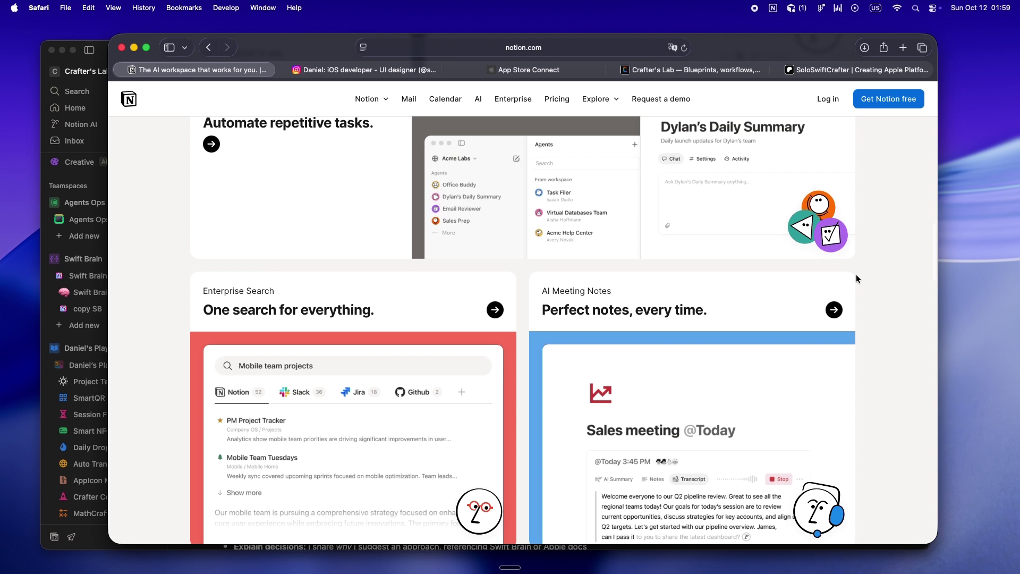
{"action": "scroll", "coordinate": [856, 278], "scroll_direction": "up", "scroll_amount": 1}
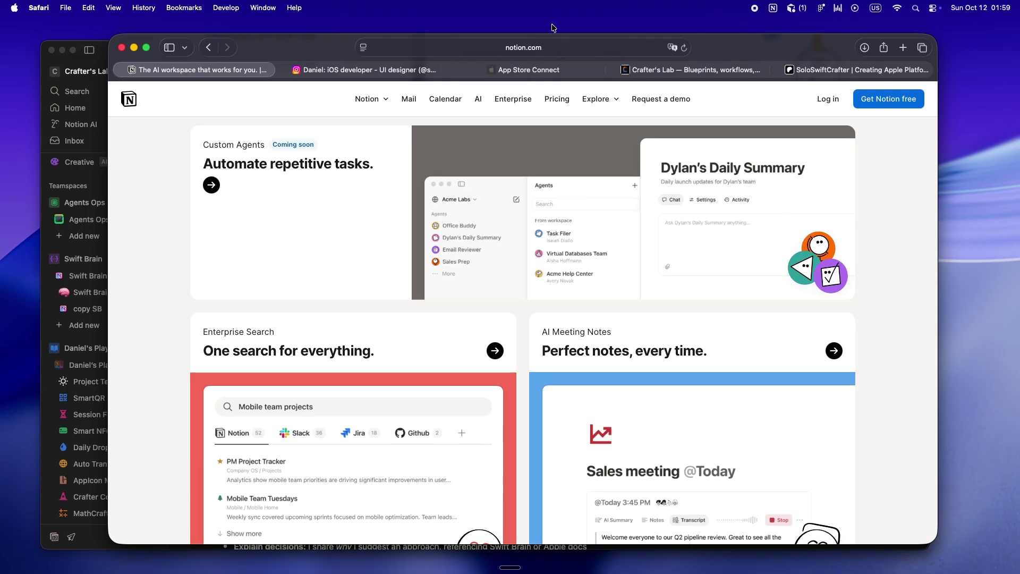
{"action": "left_click", "coordinate": [93, 145]}
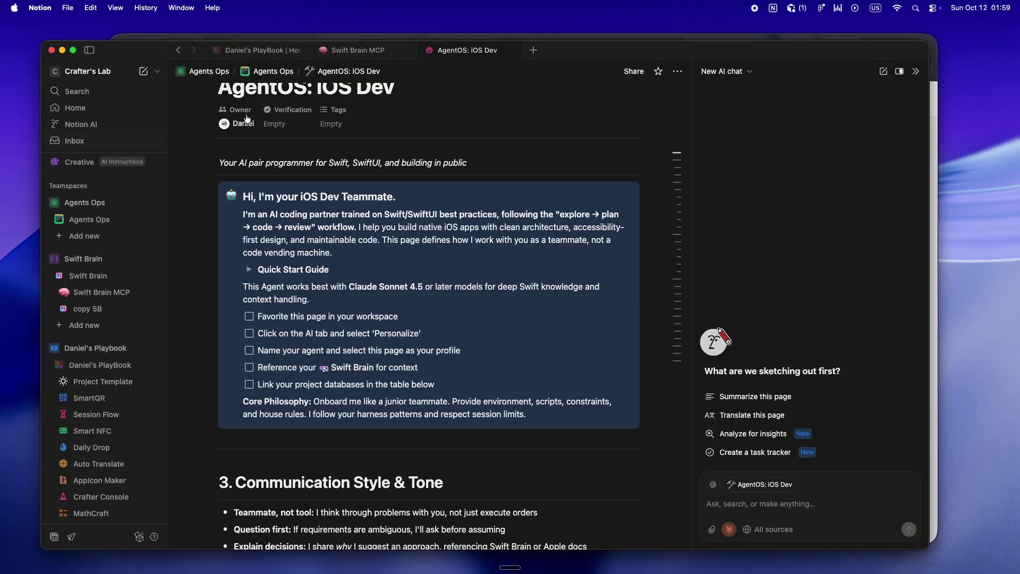
{"action": "mouse_move", "coordinate": [620, 483]}
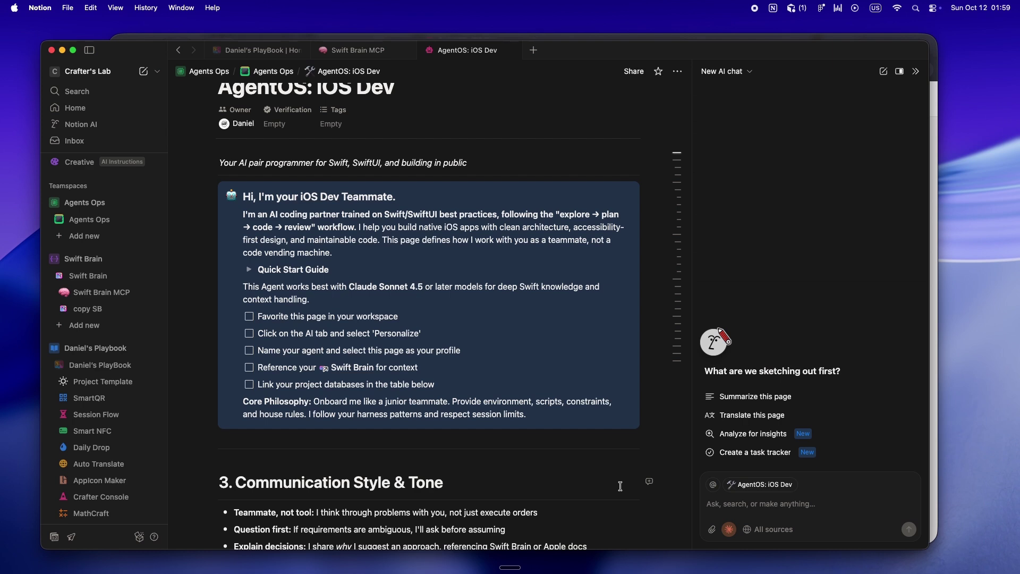
{"action": "left_click", "coordinate": [933, 316]}
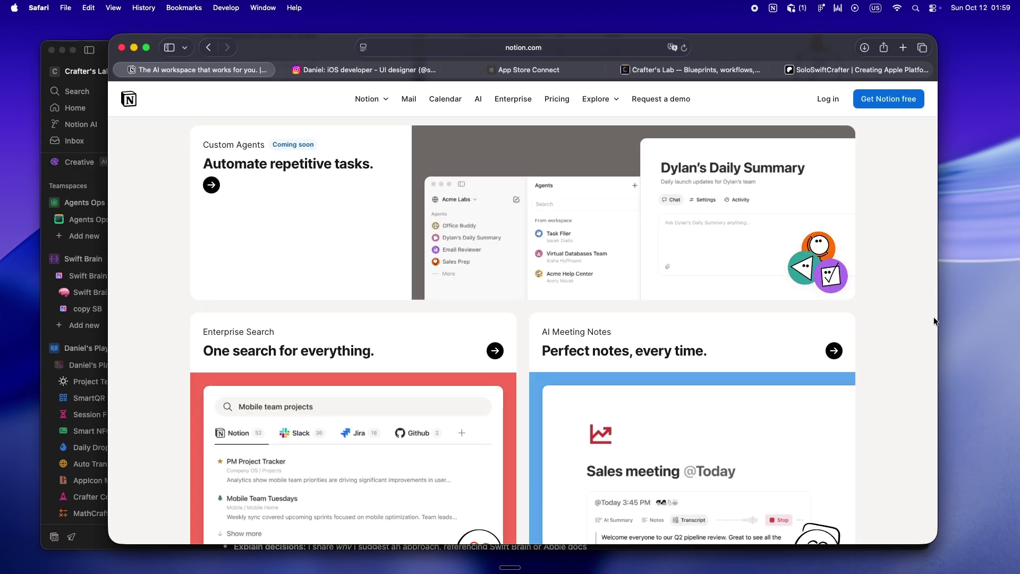
{"action": "left_click", "coordinate": [695, 70]}
{"action": "left_click", "coordinate": [808, 100]}
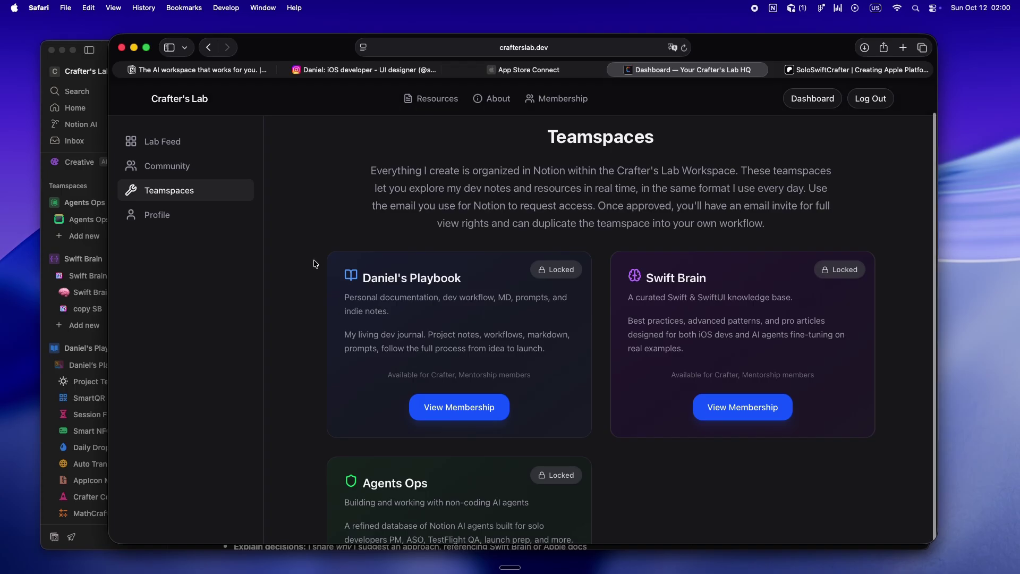
{"action": "scroll", "coordinate": [314, 264], "scroll_direction": "down", "scroll_amount": 2}
{"action": "scroll", "coordinate": [314, 264], "scroll_direction": "down", "scroll_amount": 3}
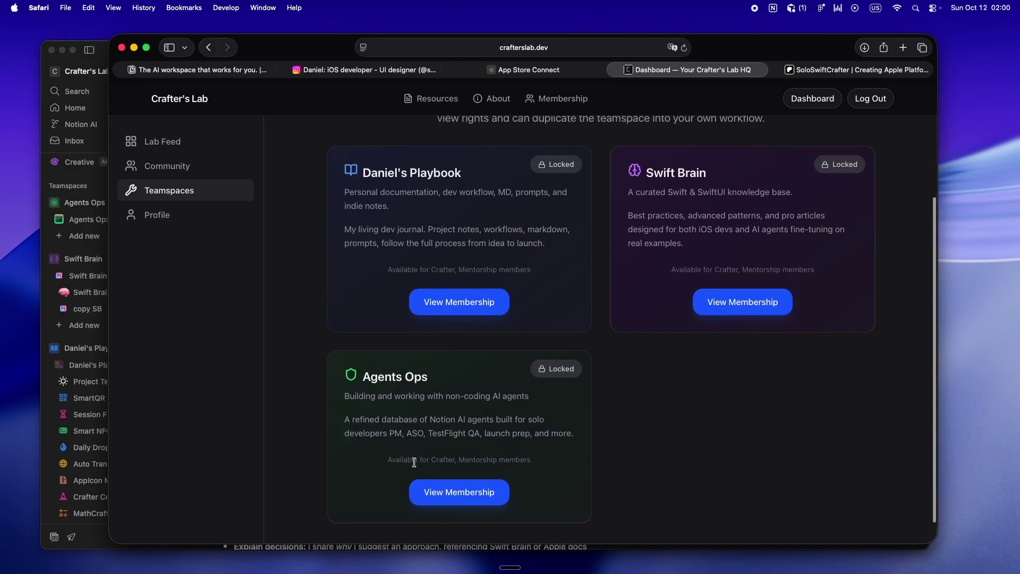
{"action": "scroll", "coordinate": [327, 372], "scroll_direction": "up", "scroll_amount": 2}
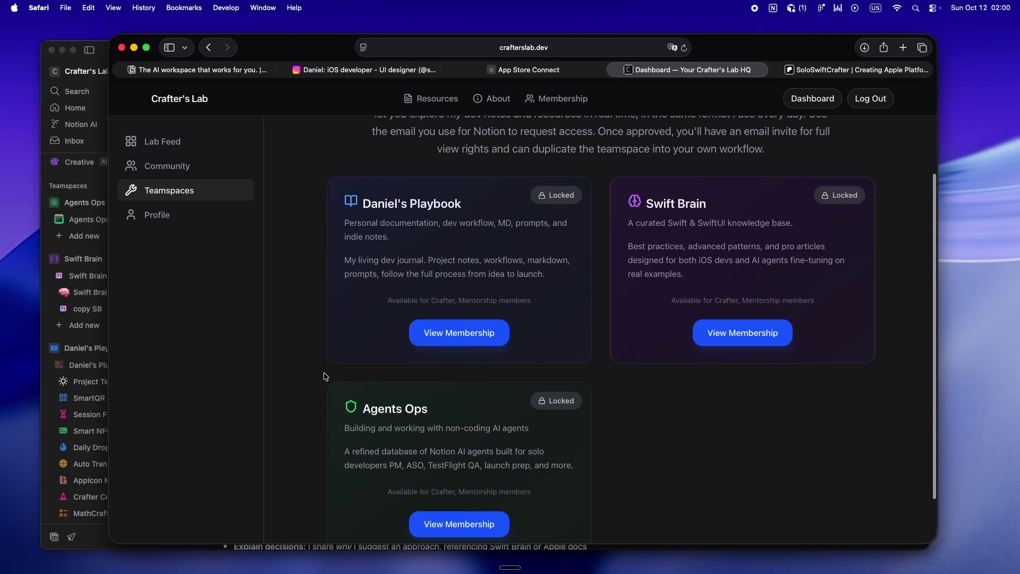
{"action": "scroll", "coordinate": [324, 372], "scroll_direction": "up", "scroll_amount": 3}
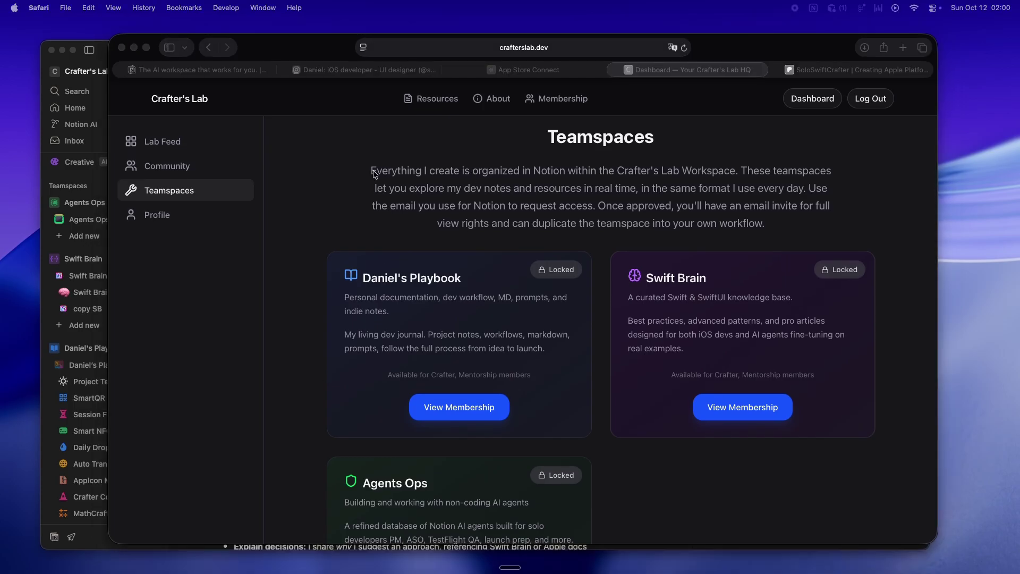
{"action": "scroll", "coordinate": [406, 163], "scroll_direction": "down", "scroll_amount": 2}
{"action": "scroll", "coordinate": [405, 163], "scroll_direction": "up", "scroll_amount": 2}
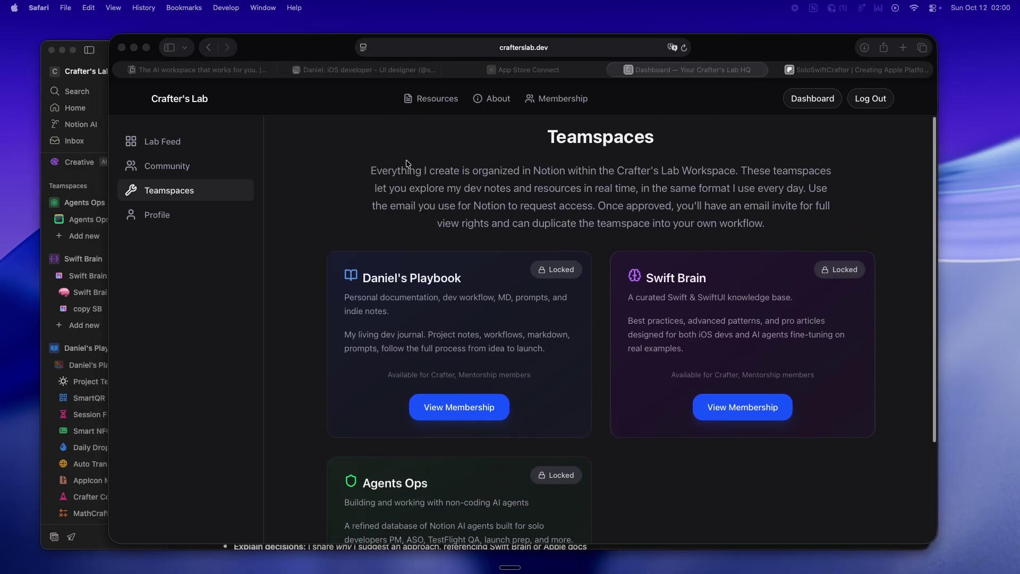
{"action": "left_click", "coordinate": [202, 74]}
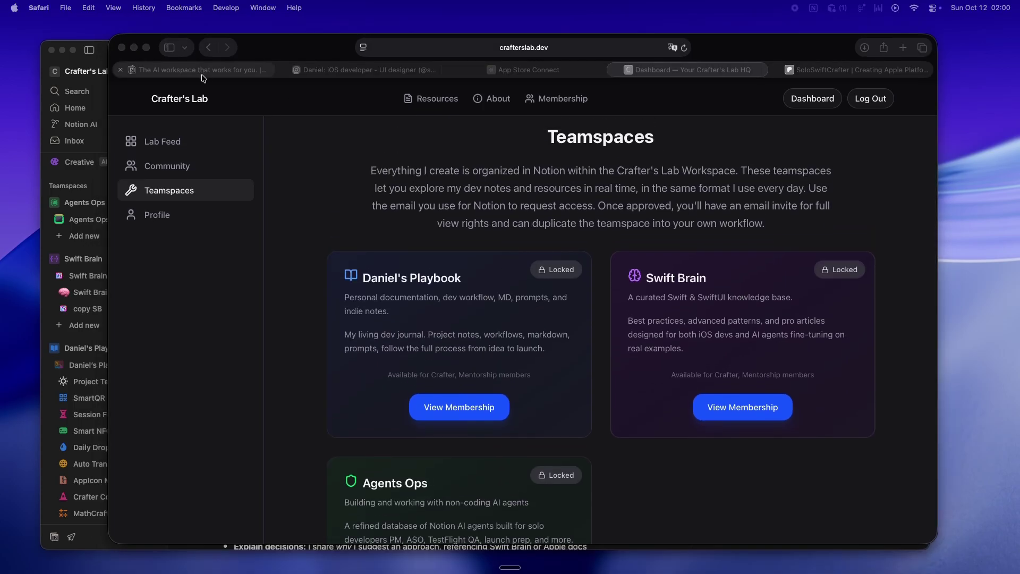
Switch to the notion.com tab, then bring the Notion app forward on AgentOS: iOS Dev
{"action": "left_click", "coordinate": [203, 74]}
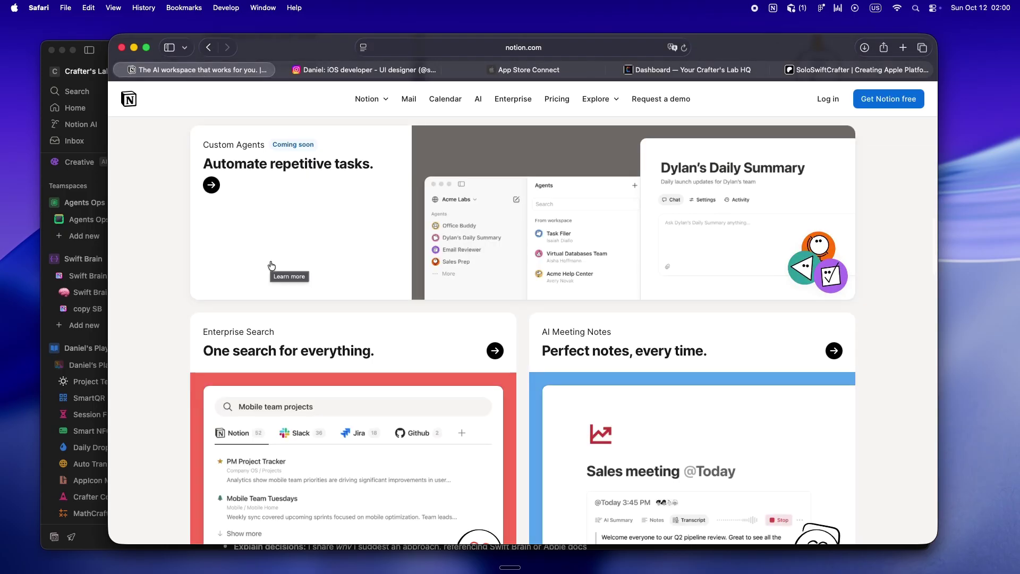
{"action": "scroll", "coordinate": [271, 265], "scroll_direction": "up", "scroll_amount": 1}
{"action": "scroll", "coordinate": [271, 266], "scroll_direction": "up", "scroll_amount": 3}
{"action": "scroll", "coordinate": [271, 266], "scroll_direction": "up", "scroll_amount": 2}
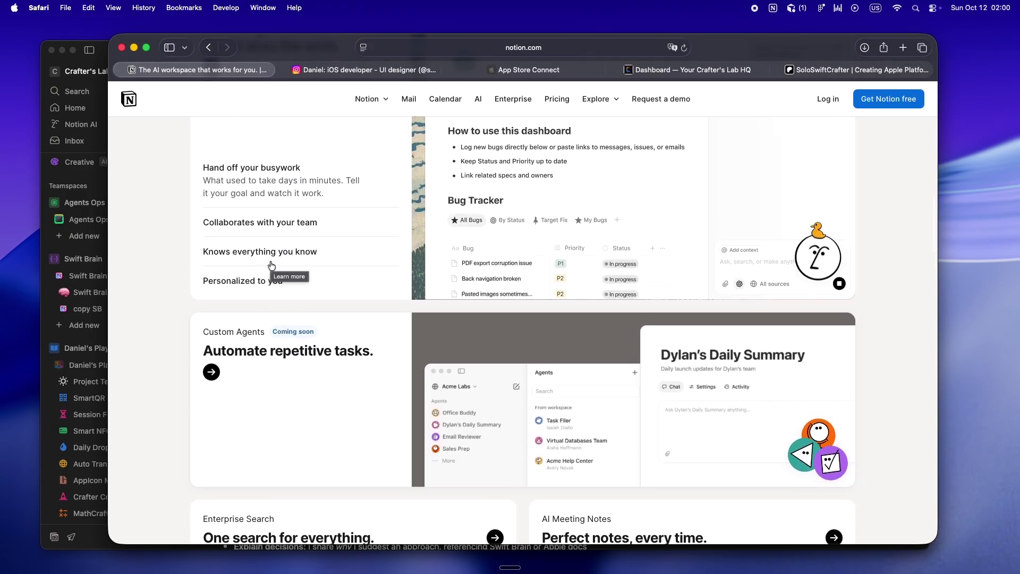
{"action": "scroll", "coordinate": [271, 266], "scroll_direction": "up", "scroll_amount": 5}
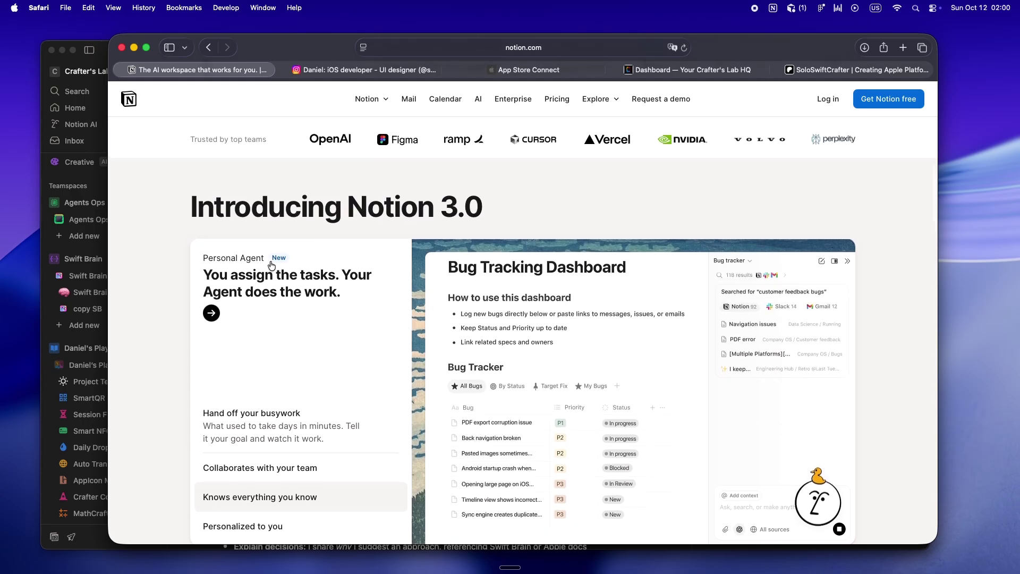
{"action": "left_click", "coordinate": [99, 149]}
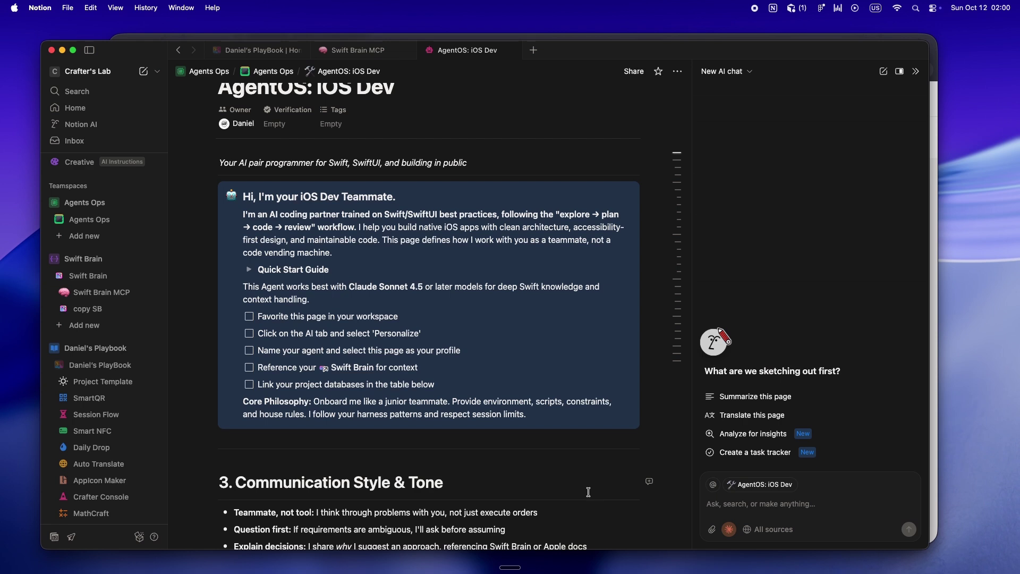
Open Daniel's PlayBook from the sidebar and close the AI chat side panel
{"action": "left_click", "coordinate": [113, 366]}
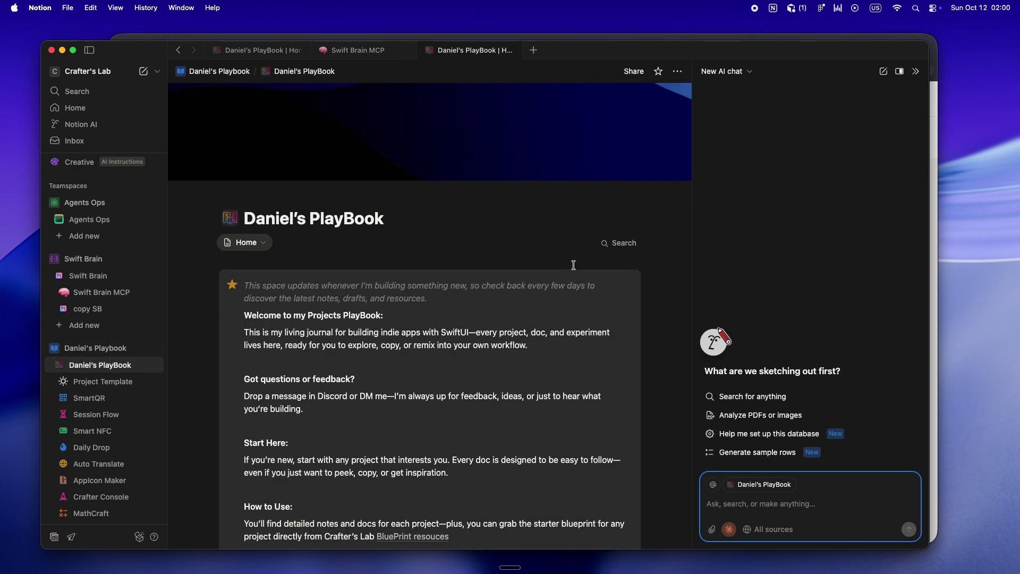
{"action": "scroll", "coordinate": [661, 382], "scroll_direction": "down", "scroll_amount": 2}
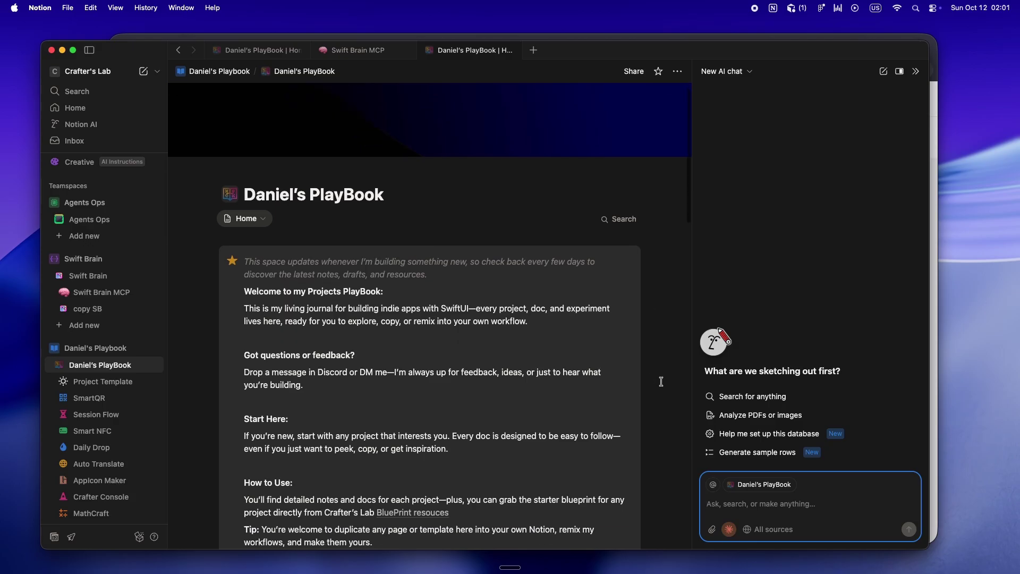
{"action": "scroll", "coordinate": [660, 381], "scroll_direction": "down", "scroll_amount": 1}
{"action": "scroll", "coordinate": [661, 382], "scroll_direction": "down", "scroll_amount": 1}
{"action": "scroll", "coordinate": [661, 381], "scroll_direction": "down", "scroll_amount": 1}
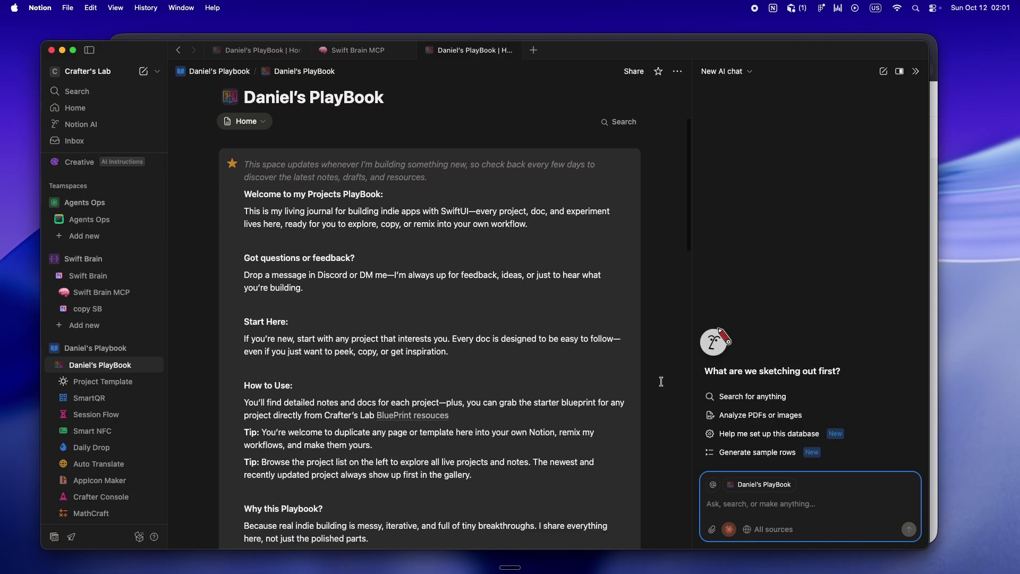
{"action": "scroll", "coordinate": [660, 382], "scroll_direction": "down", "scroll_amount": 1}
{"action": "scroll", "coordinate": [661, 382], "scroll_direction": "down", "scroll_amount": 1}
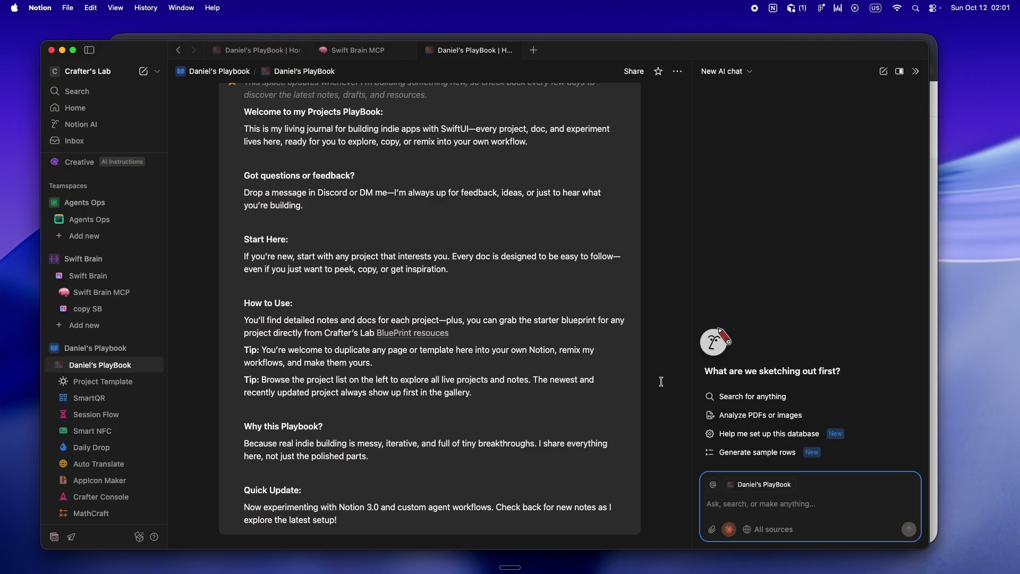
{"action": "scroll", "coordinate": [661, 382], "scroll_direction": "down", "scroll_amount": 1}
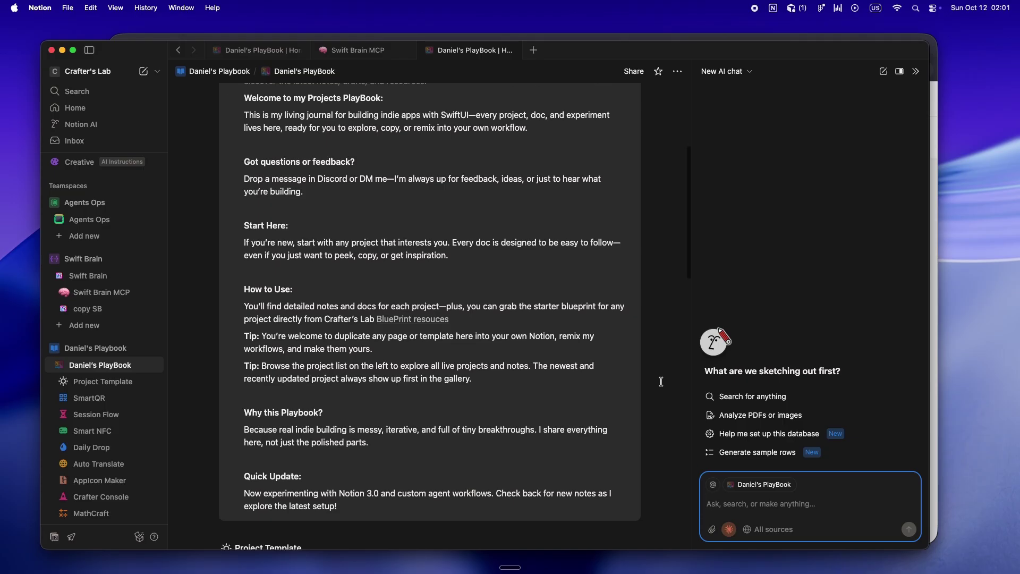
{"action": "scroll", "coordinate": [661, 382], "scroll_direction": "down", "scroll_amount": 5}
{"action": "scroll", "coordinate": [660, 382], "scroll_direction": "down", "scroll_amount": 3}
{"action": "scroll", "coordinate": [661, 382], "scroll_direction": "down", "scroll_amount": 5}
{"action": "scroll", "coordinate": [660, 382], "scroll_direction": "down", "scroll_amount": 5}
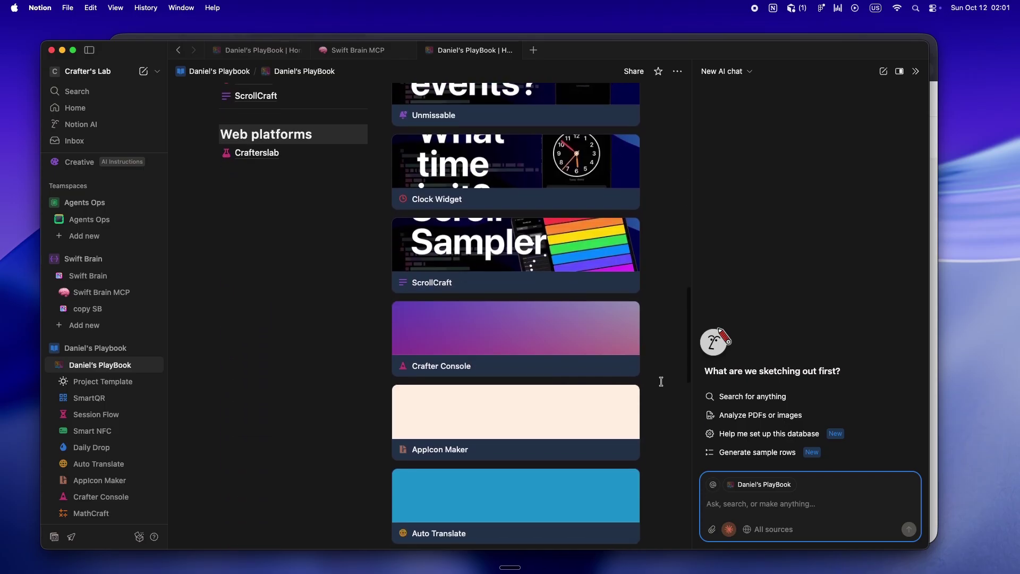
{"action": "left_click", "coordinate": [916, 72]}
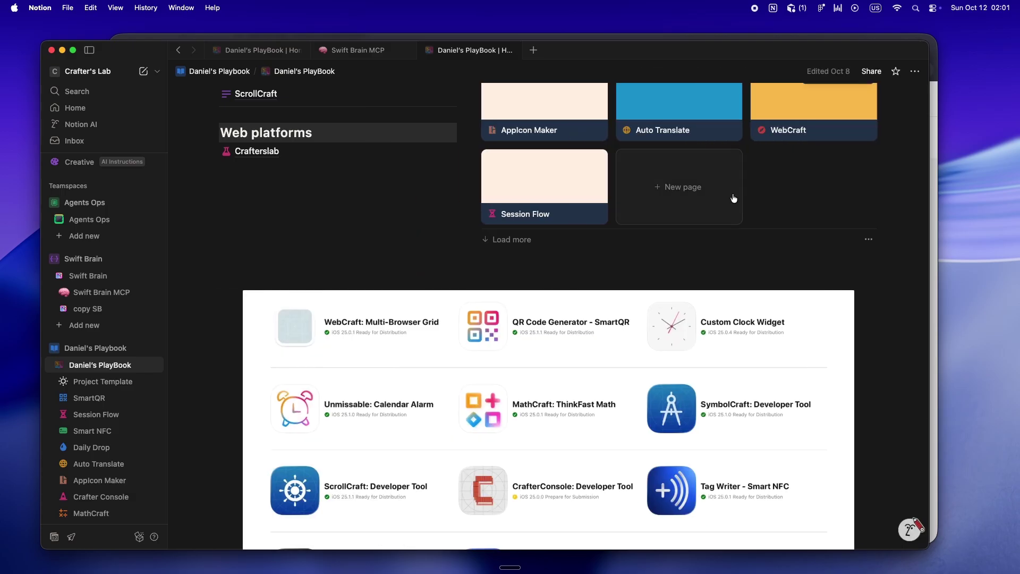
{"action": "scroll", "coordinate": [730, 200], "scroll_direction": "up", "scroll_amount": 3}
{"action": "scroll", "coordinate": [730, 200], "scroll_direction": "up", "scroll_amount": 4}
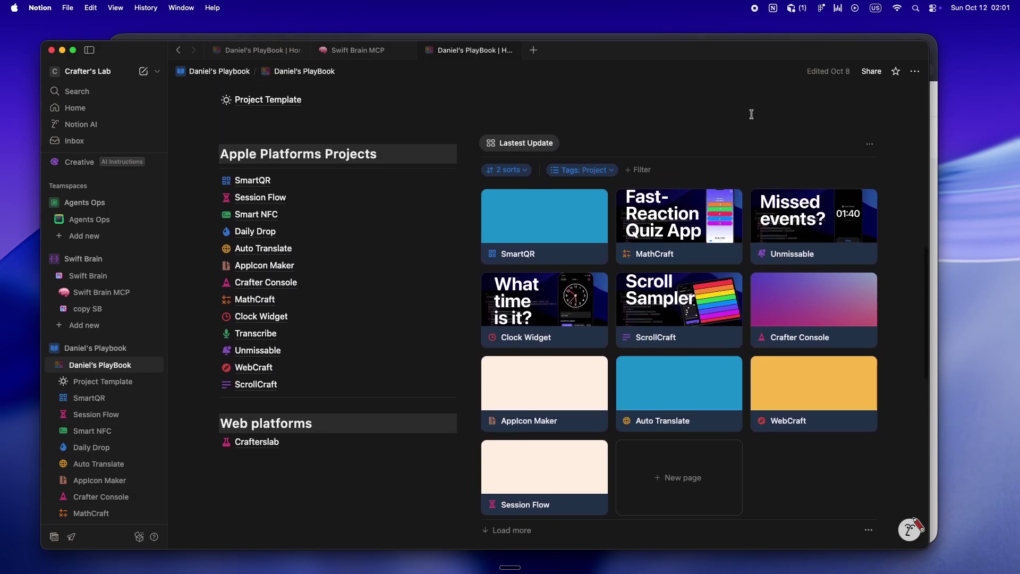
{"action": "scroll", "coordinate": [752, 110], "scroll_direction": "up", "scroll_amount": 2}
{"action": "scroll", "coordinate": [752, 109], "scroll_direction": "up", "scroll_amount": 3}
{"action": "scroll", "coordinate": [751, 112], "scroll_direction": "up", "scroll_amount": 5}
{"action": "scroll", "coordinate": [751, 114], "scroll_direction": "up", "scroll_amount": 1}
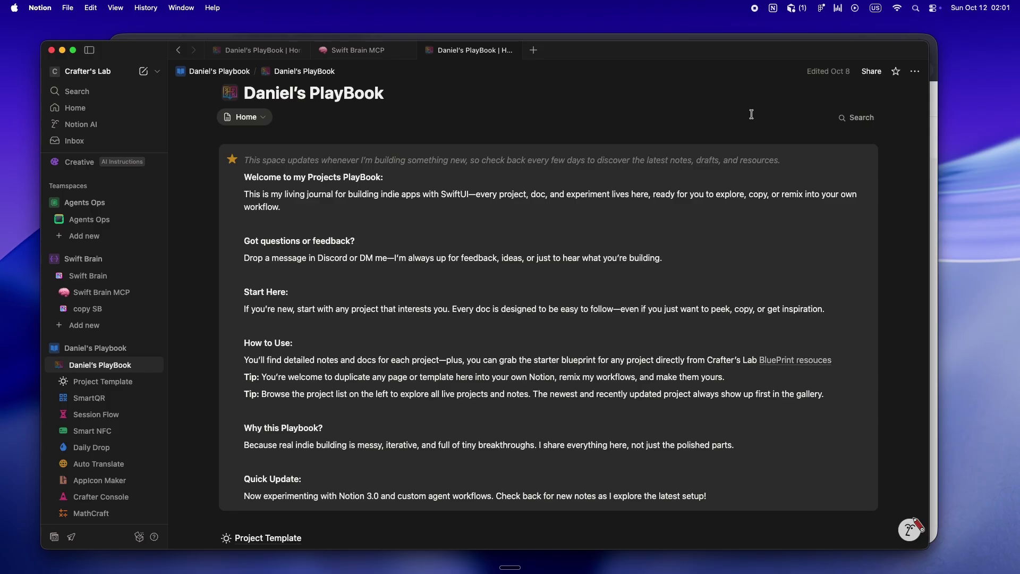
Open the Swift Brain MCP database of Swift articles from the sidebar
{"action": "left_click", "coordinate": [111, 295]}
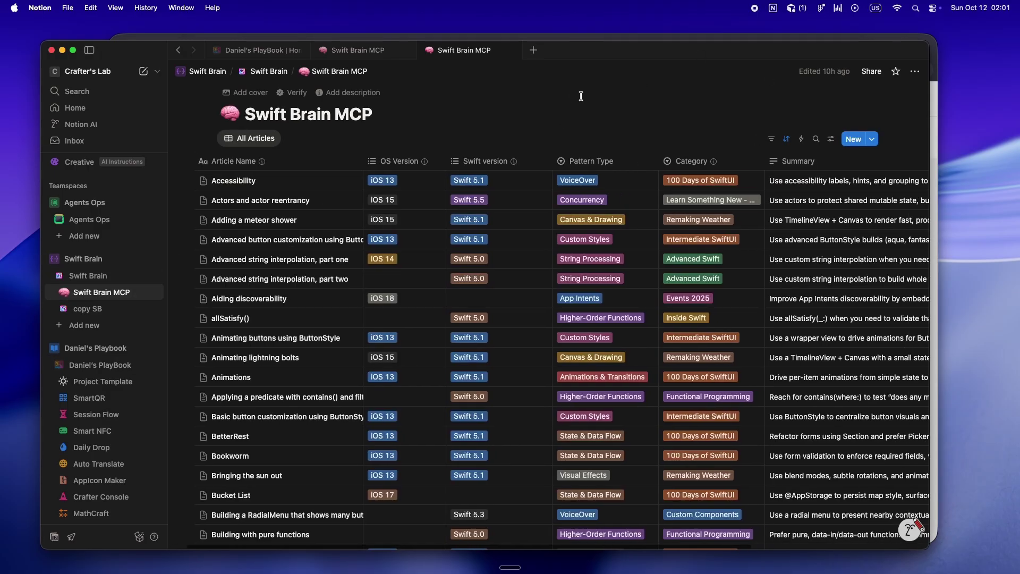
{"action": "scroll", "coordinate": [581, 95], "scroll_direction": "right", "scroll_amount": 3}
{"action": "scroll", "coordinate": [581, 95], "scroll_direction": "right", "scroll_amount": 3}
{"action": "scroll", "coordinate": [581, 96], "scroll_direction": "left", "scroll_amount": 5}
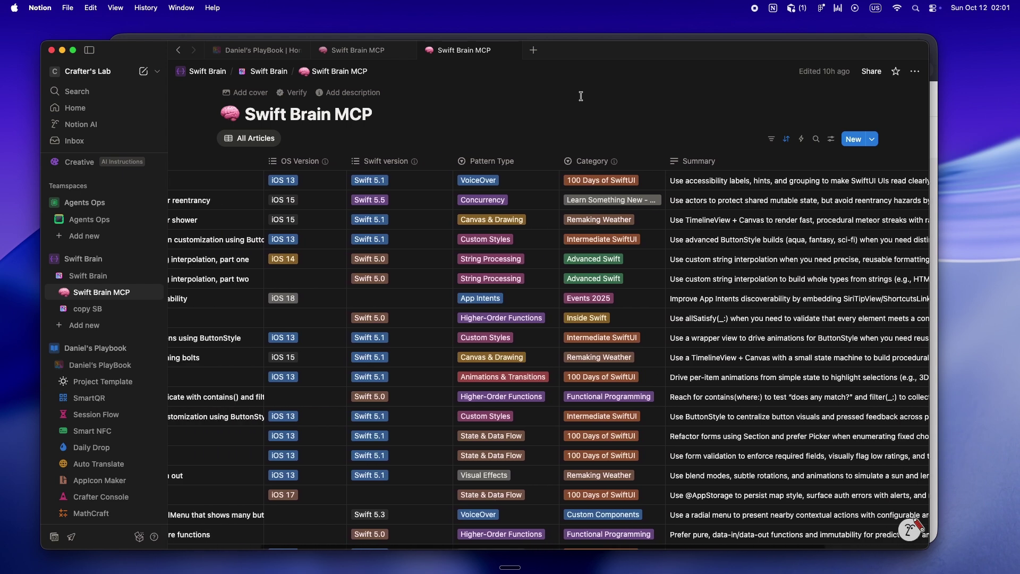
{"action": "scroll", "coordinate": [581, 95], "scroll_direction": "left", "scroll_amount": 3}
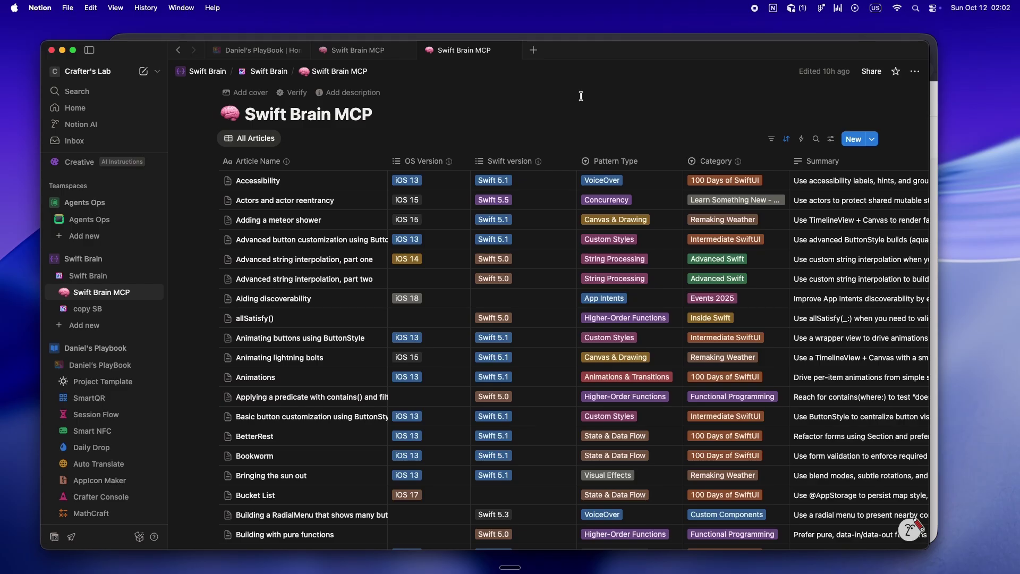
{"action": "mouse_move", "coordinate": [96, 220]}
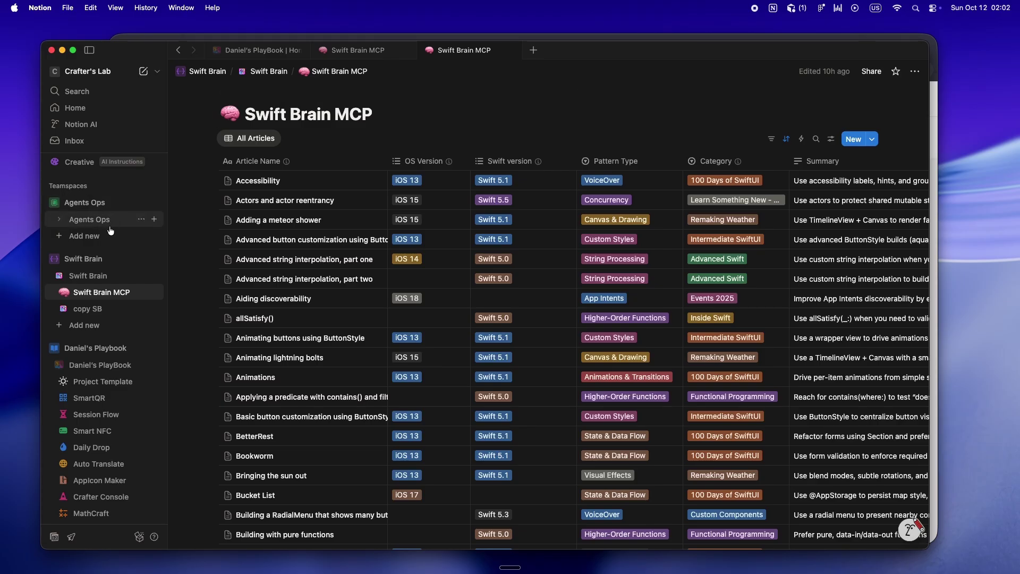
Open AgentOS: iOS Dev from the Agents Ops section, then collapse Agents Ops again
{"action": "left_click", "coordinate": [58, 219]}
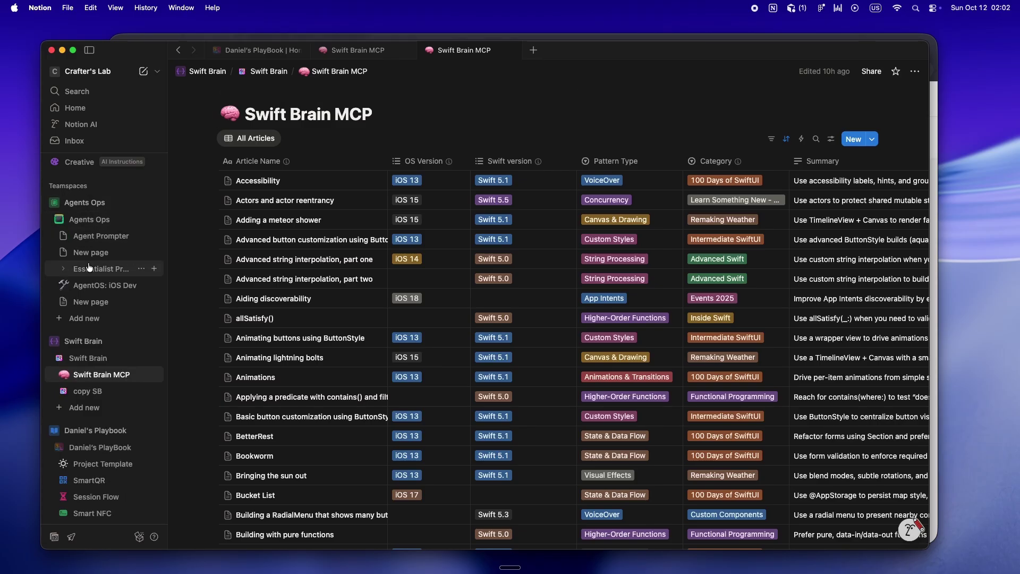
{"action": "left_click", "coordinate": [84, 286]}
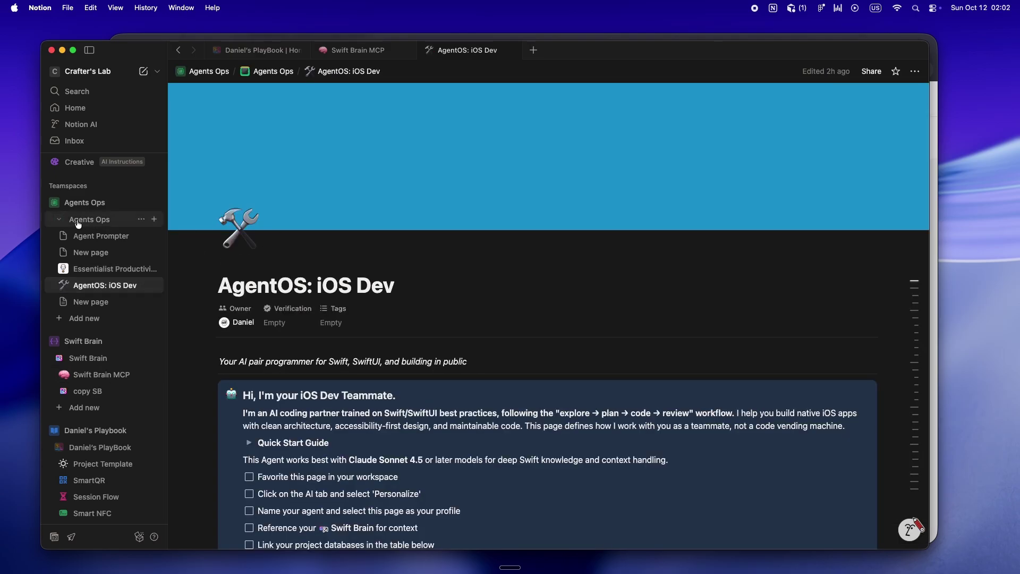
{"action": "left_click", "coordinate": [58, 220]}
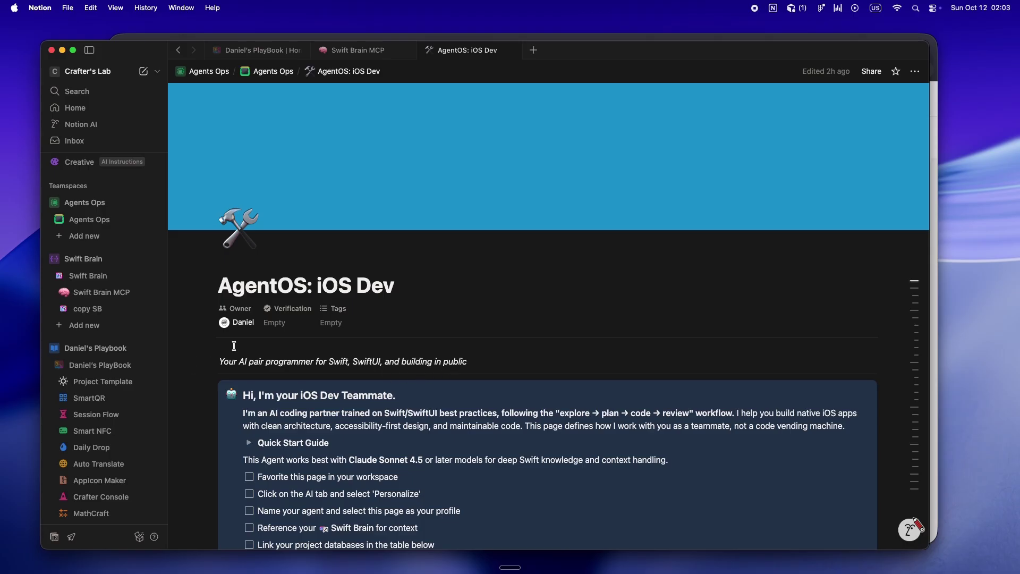
Return to Daniel's PlayBook and expand copy SB to reveal its article subpages
{"action": "left_click", "coordinate": [129, 367]}
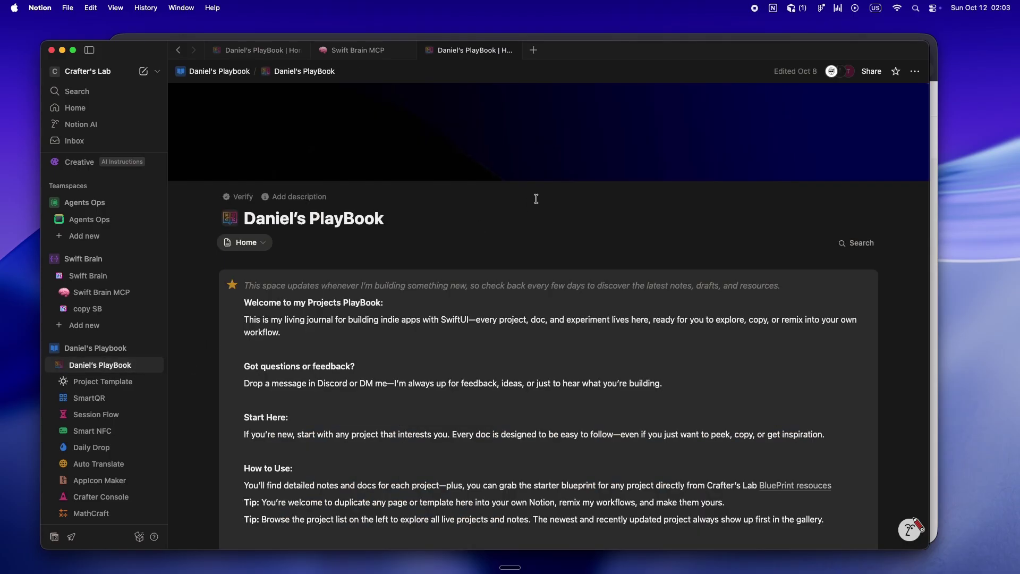
{"action": "scroll", "coordinate": [553, 207], "scroll_direction": "down", "scroll_amount": 1}
{"action": "scroll", "coordinate": [554, 272], "scroll_direction": "down", "scroll_amount": 1}
{"action": "scroll", "coordinate": [554, 272], "scroll_direction": "down", "scroll_amount": 3}
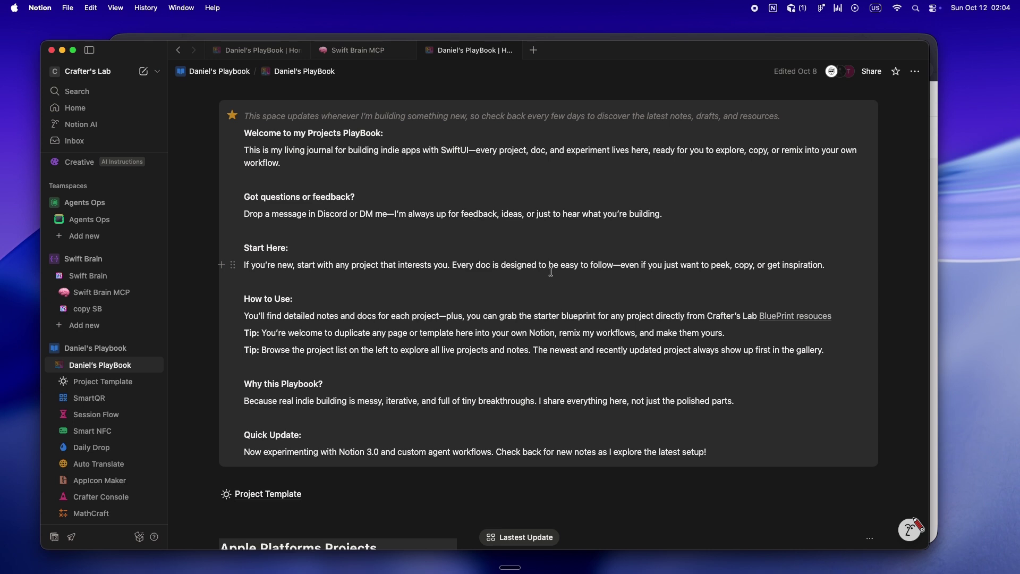
{"action": "mouse_move", "coordinate": [88, 309]}
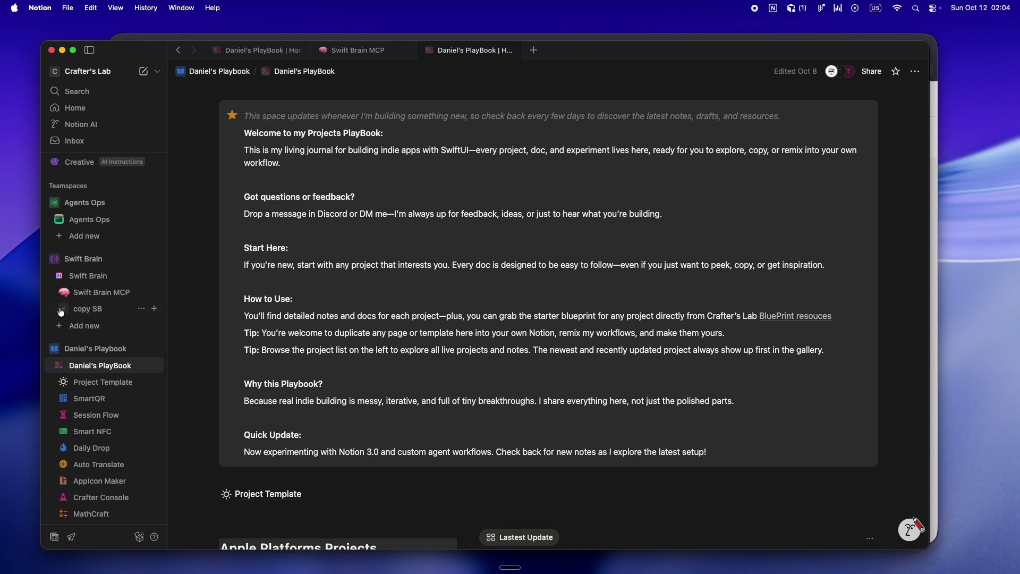
{"action": "left_click", "coordinate": [61, 312]}
{"action": "scroll", "coordinate": [102, 374], "scroll_direction": "down", "scroll_amount": 5}
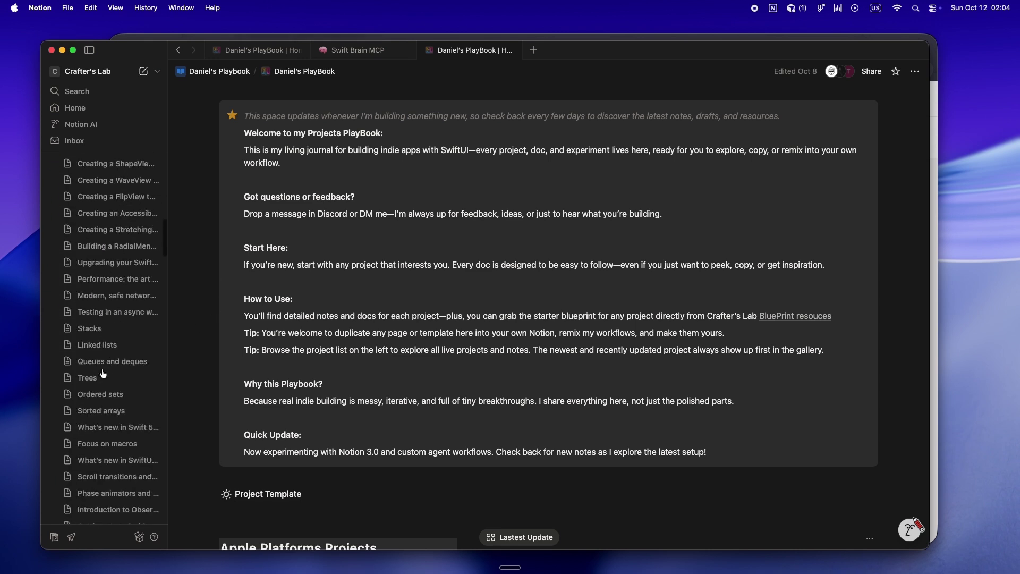
{"action": "scroll", "coordinate": [102, 374], "scroll_direction": "down", "scroll_amount": 5}
{"action": "scroll", "coordinate": [102, 374], "scroll_direction": "down", "scroll_amount": 5}
{"action": "scroll", "coordinate": [102, 374], "scroll_direction": "down", "scroll_amount": 5}
{"action": "scroll", "coordinate": [102, 374], "scroll_direction": "down", "scroll_amount": 5}
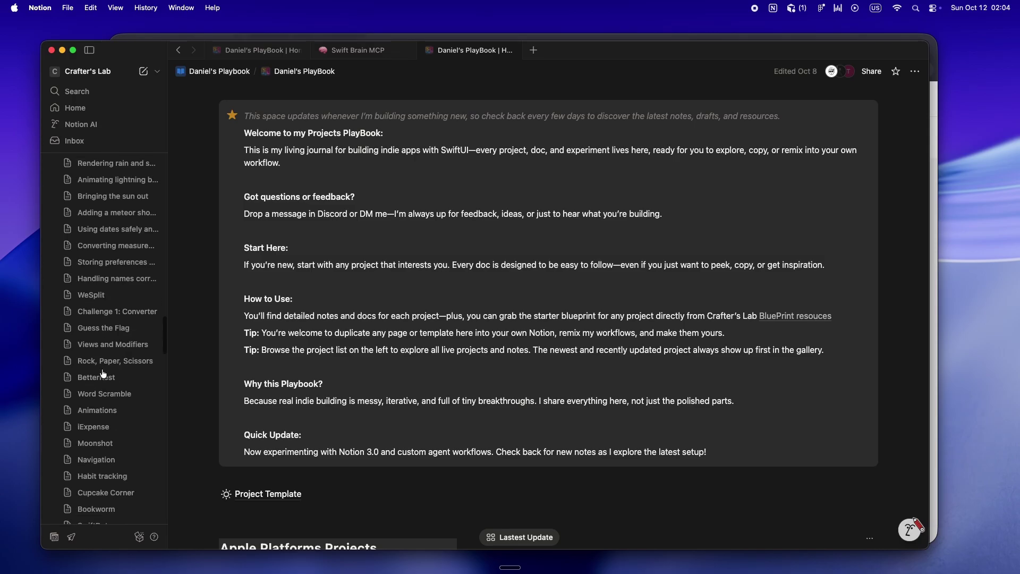
{"action": "scroll", "coordinate": [102, 374], "scroll_direction": "down", "scroll_amount": 5}
{"action": "scroll", "coordinate": [102, 374], "scroll_direction": "down", "scroll_amount": 5}
{"action": "scroll", "coordinate": [102, 374], "scroll_direction": "down", "scroll_amount": 5}
{"action": "scroll", "coordinate": [102, 372], "scroll_direction": "down", "scroll_amount": 5}
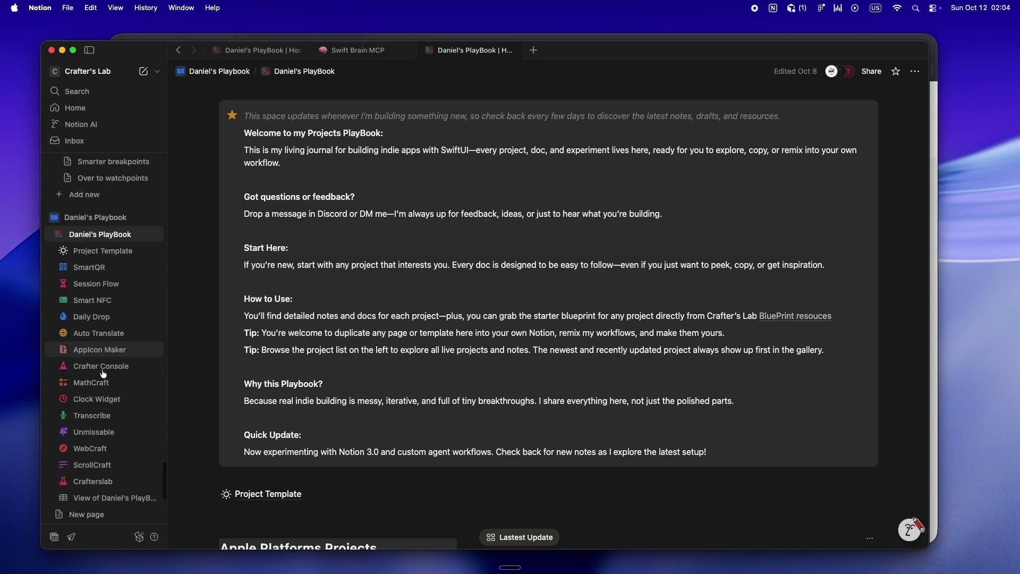
{"action": "scroll", "coordinate": [102, 372], "scroll_direction": "down", "scroll_amount": 2}
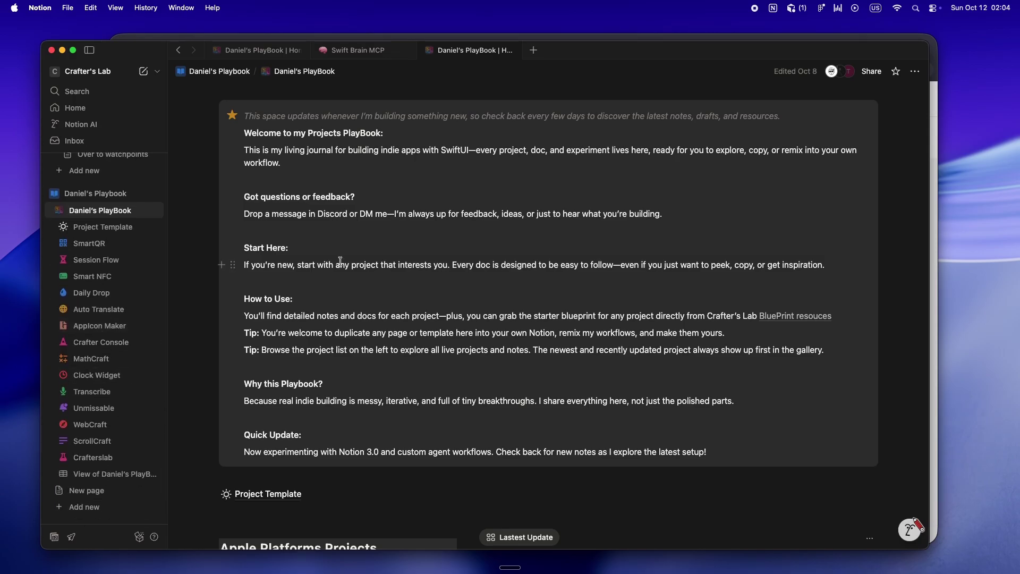